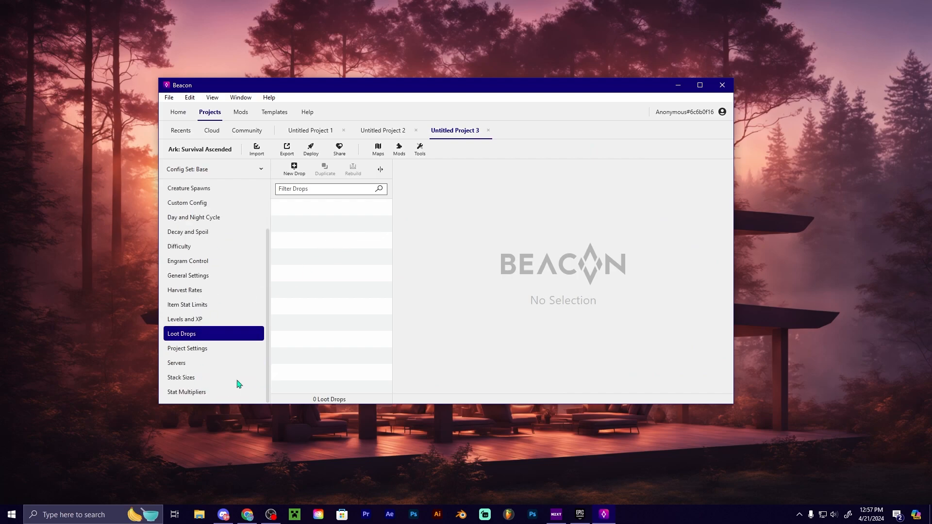
Step: Close Untitled Project 1 and Untitled Project 2, leaving only Untitled Project 3 open
scroll(229, 372, "up", 2)
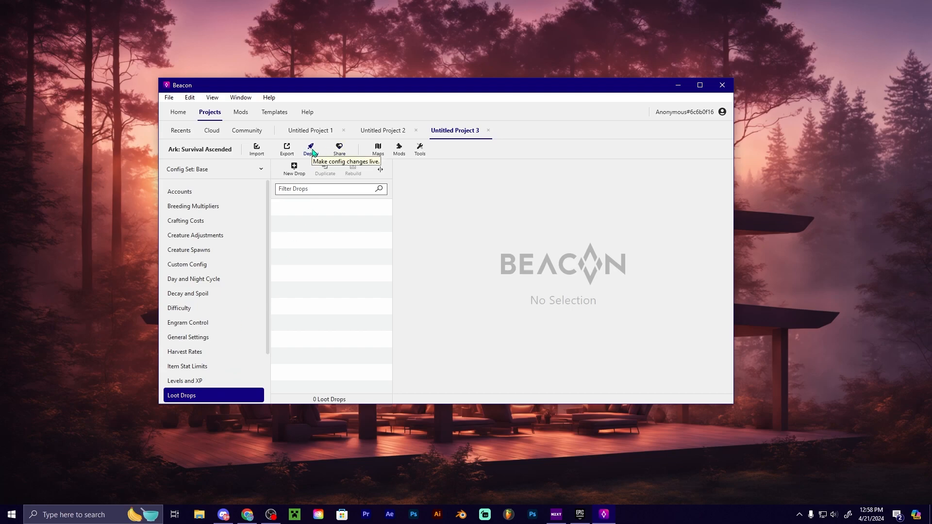
left_click(343, 130)
left_click(343, 130)
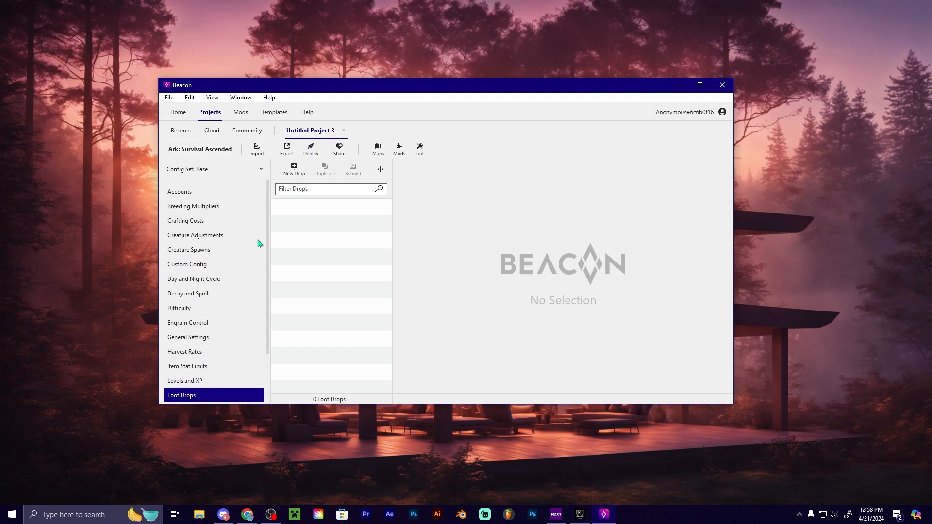
Step: Look through the project's Stat Multipliers, Stack Sizes, Servers, Project Settings, Loot Drops, and Levels and XP editors
scroll(192, 257, "down", 2)
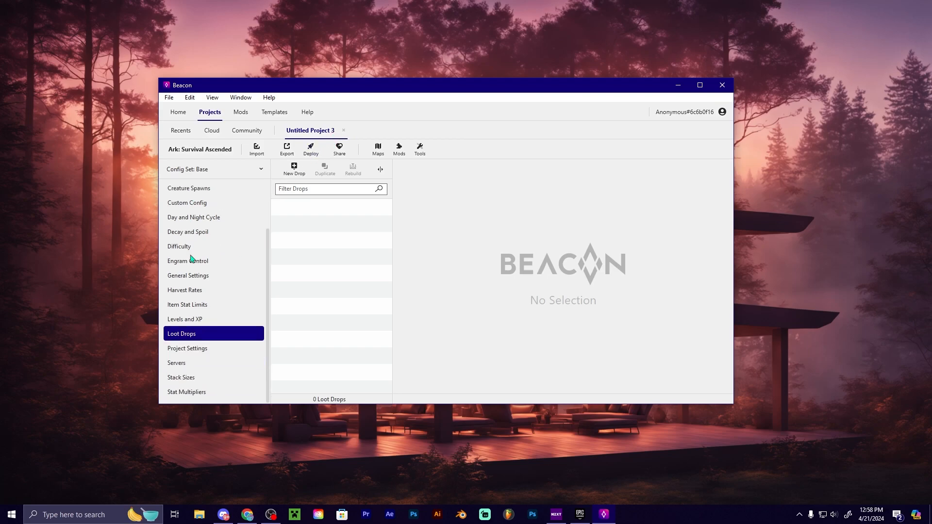
left_click(191, 393)
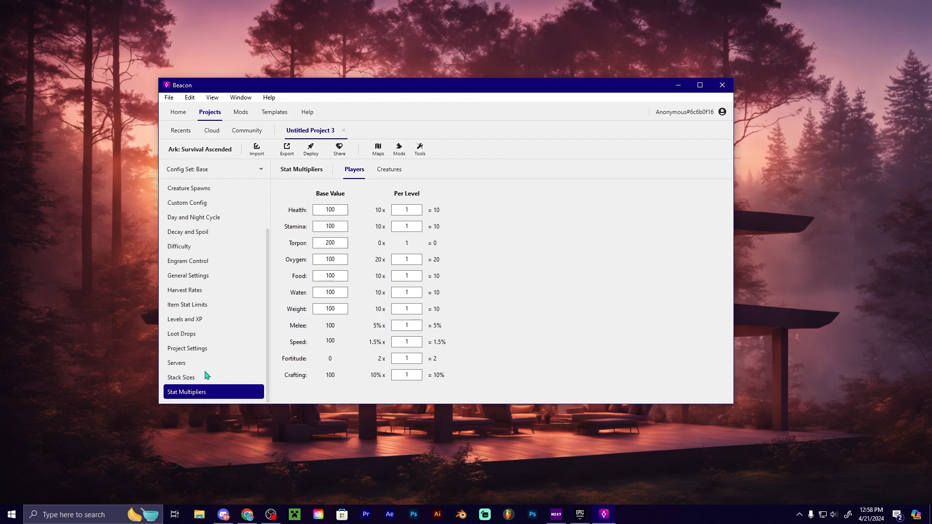
left_click(198, 379)
left_click(193, 365)
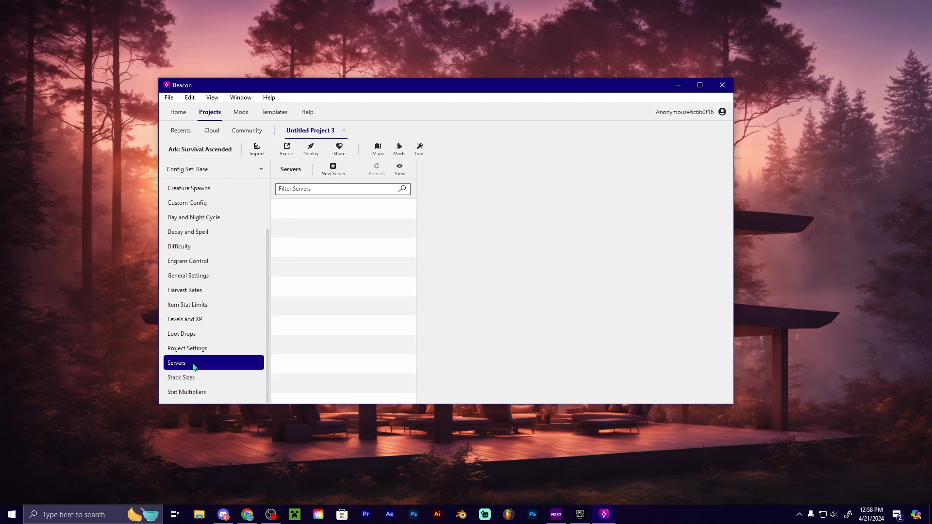
left_click(193, 353)
left_click(191, 336)
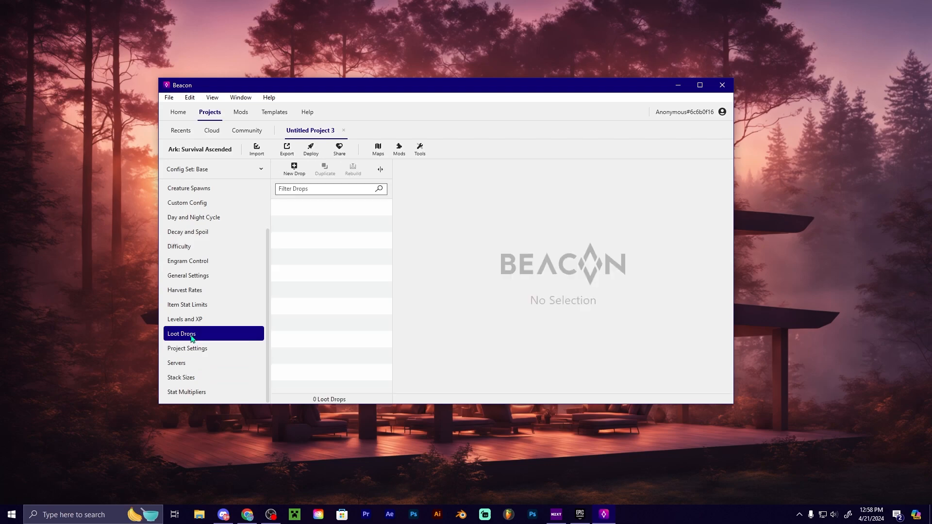
left_click(195, 321)
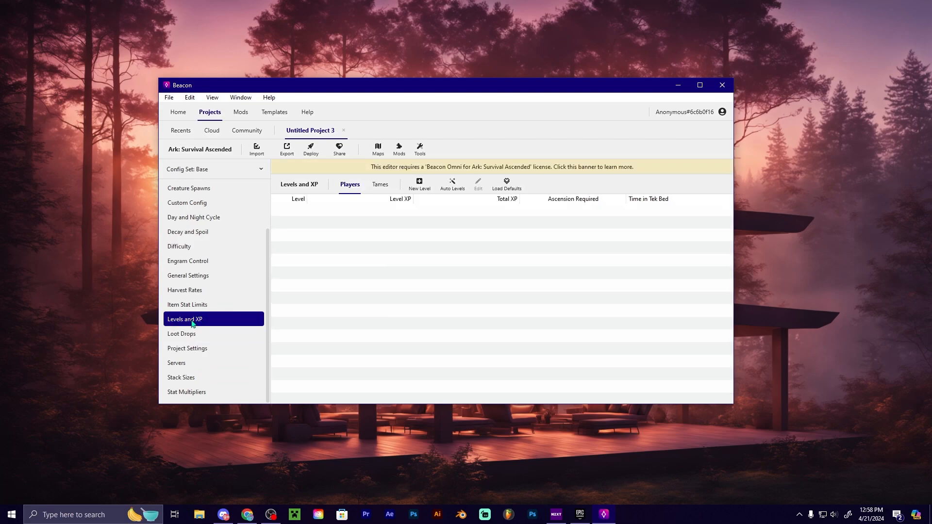
Step: Look through the config editors in reverse order from Item Stat Limits to Creature Spawns, including Harvest Rates and Engram Control
left_click(207, 306)
left_click(202, 291)
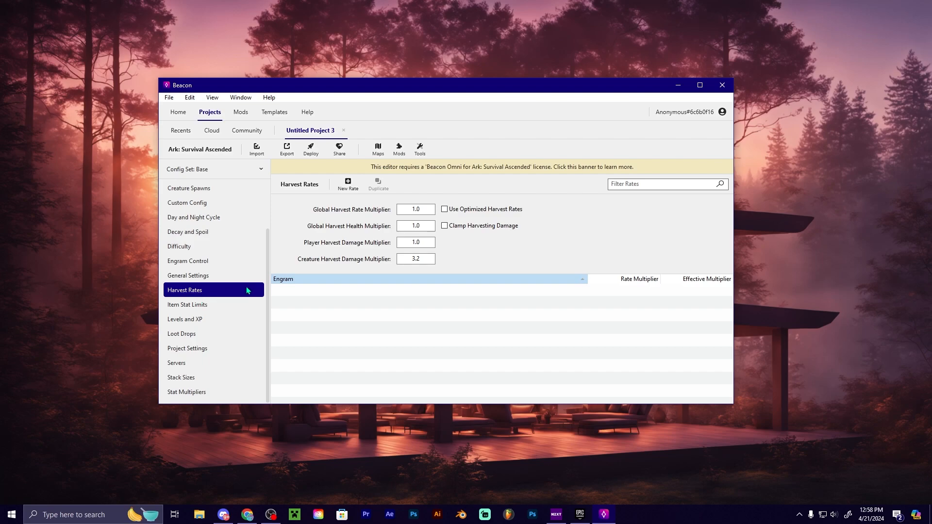
left_click(207, 277)
left_click(200, 260)
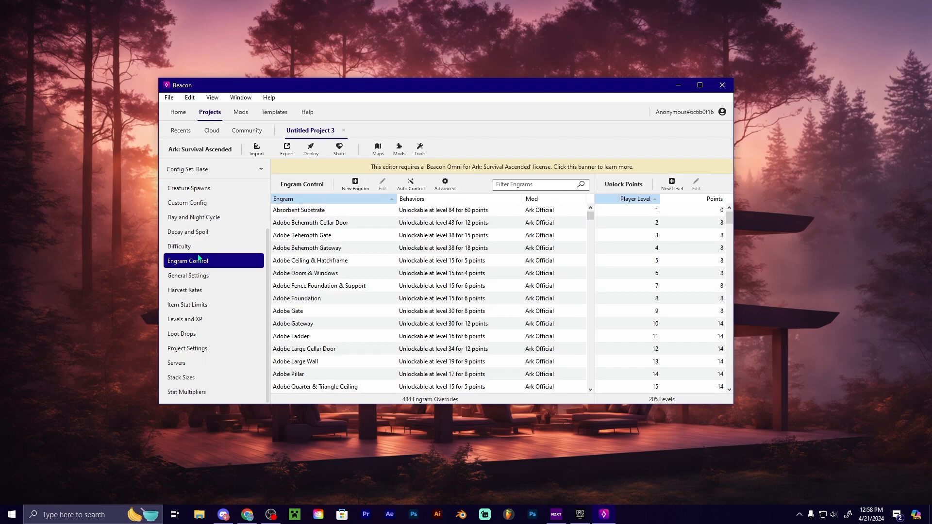
left_click(195, 247)
left_click(197, 234)
left_click(204, 217)
left_click(204, 203)
left_click(207, 189)
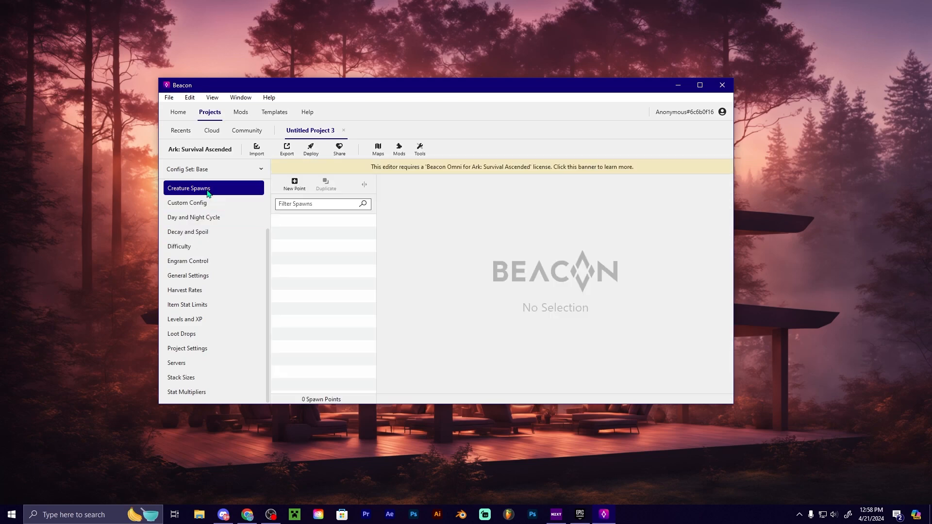
Step: Look through the Creature Adjustments, Crafting Costs, Breeding Multipliers and Accounts editors
scroll(212, 250, "up", 2)
scroll(212, 250, "up", 1)
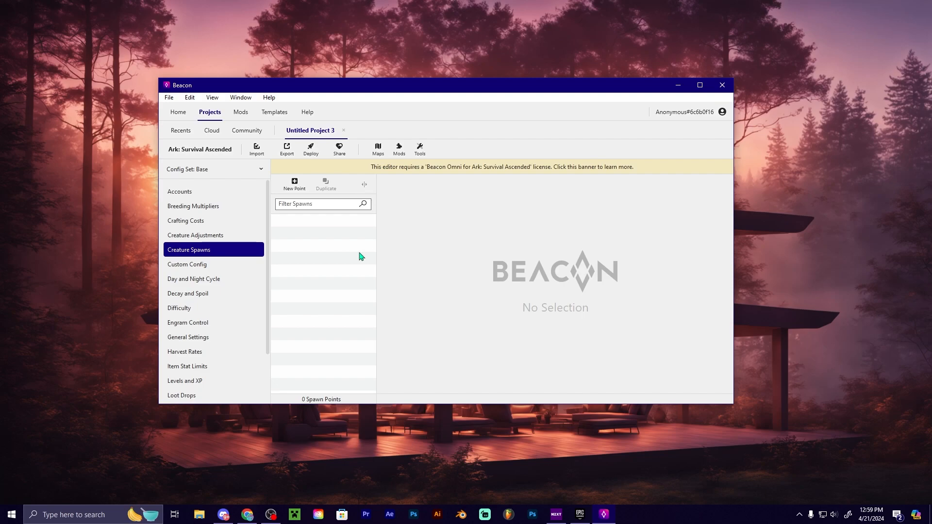
left_click(193, 236)
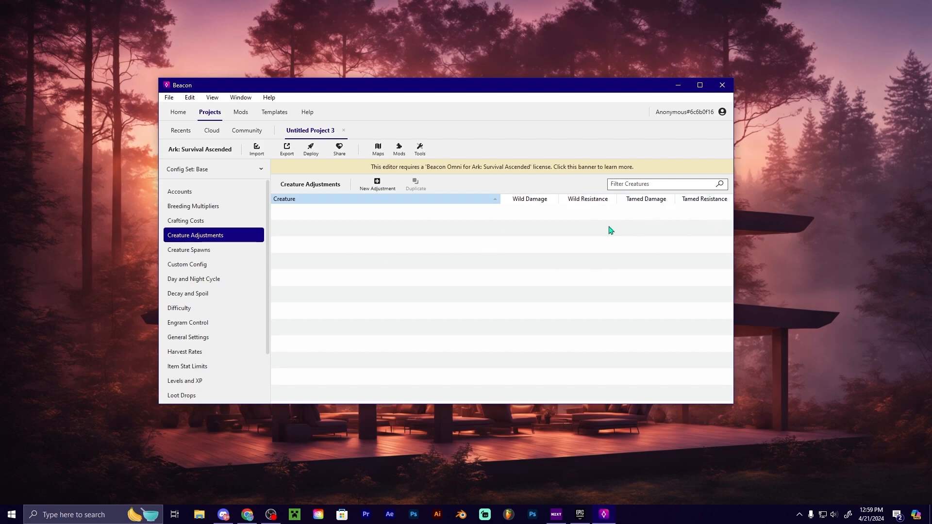
left_click(203, 222)
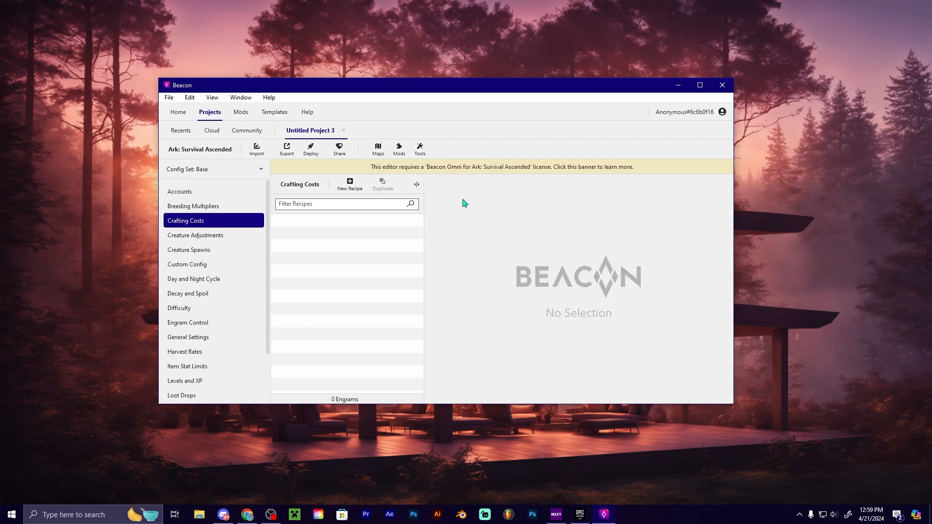
left_click(203, 208)
left_click(207, 193)
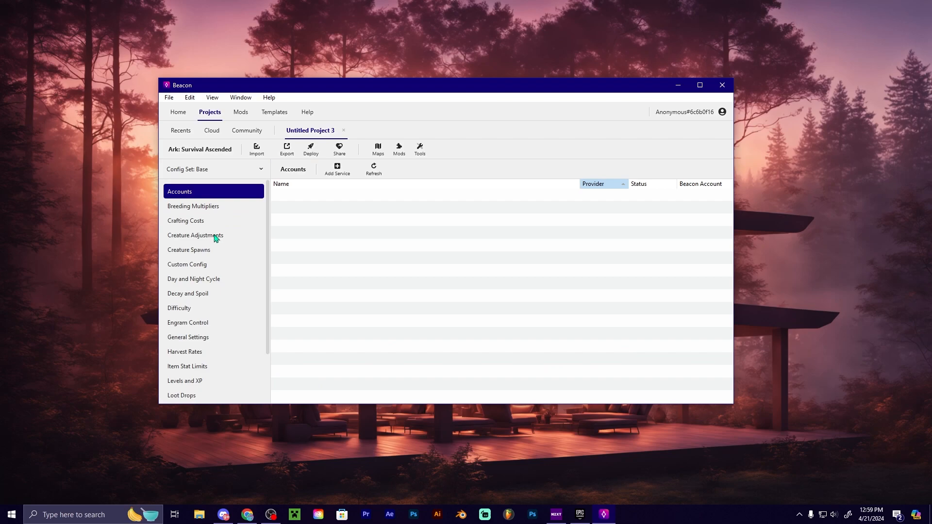
Step: Examine the Stat Multipliers for both players and creatures
scroll(216, 237, "down", 3)
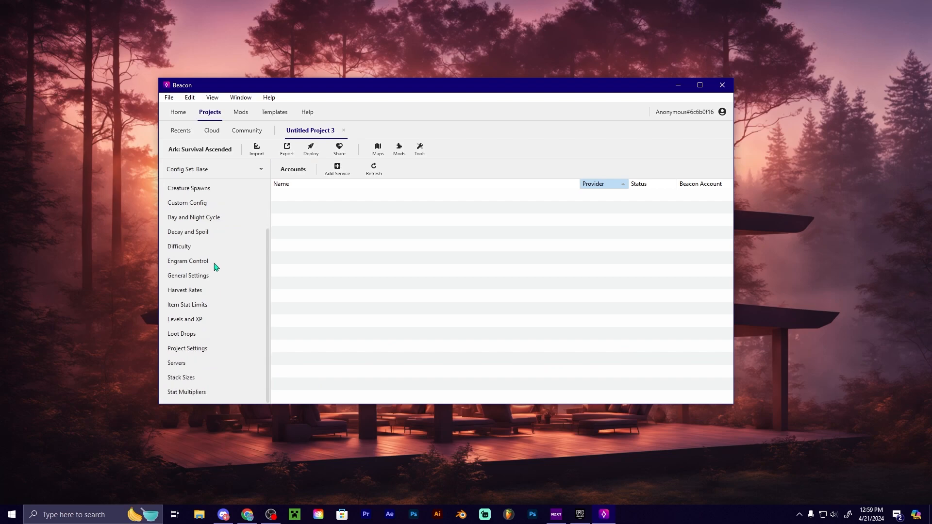
left_click(193, 381)
left_click(198, 395)
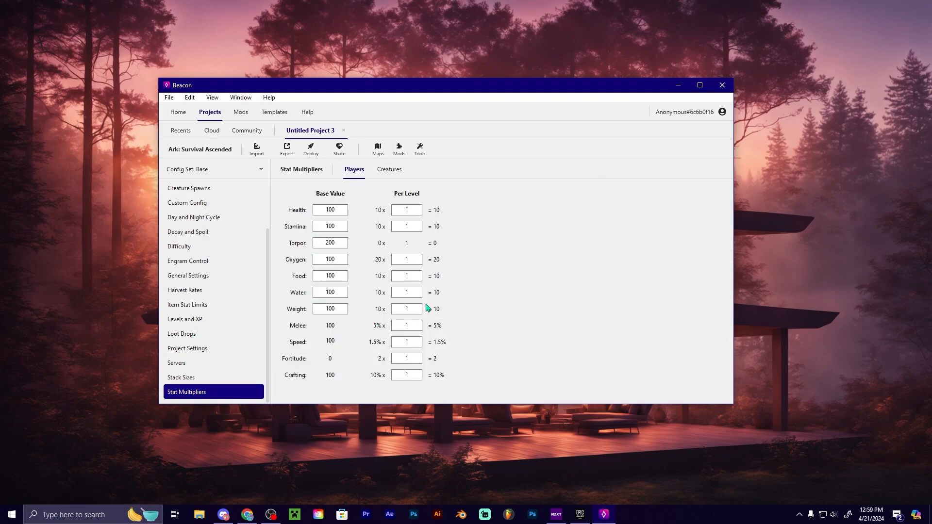
left_click(389, 171)
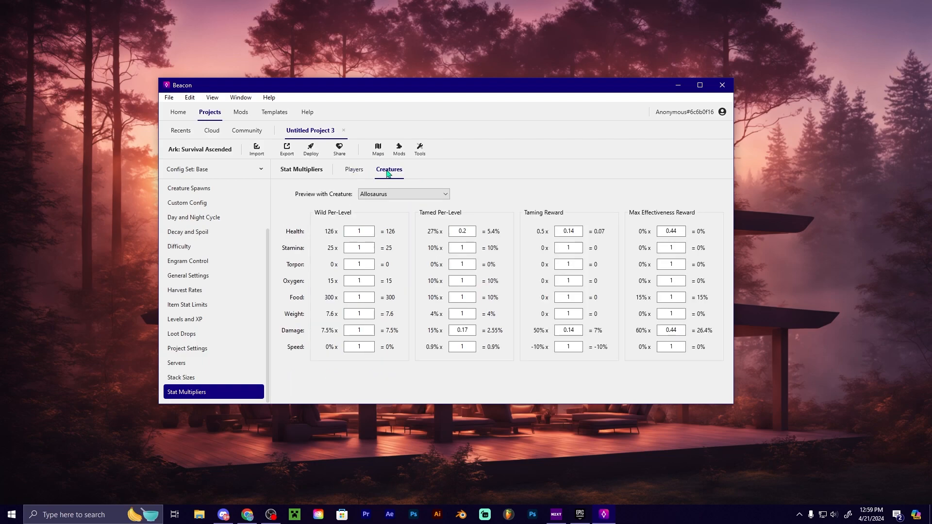
left_click(361, 170)
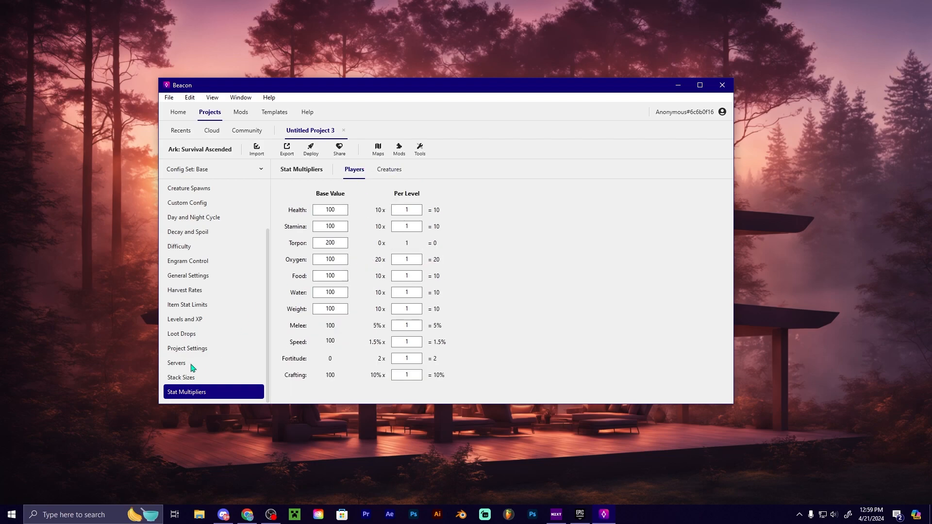
Step: Browse the loot drops available for adding to the project, and close the list without adding any
left_click(193, 334)
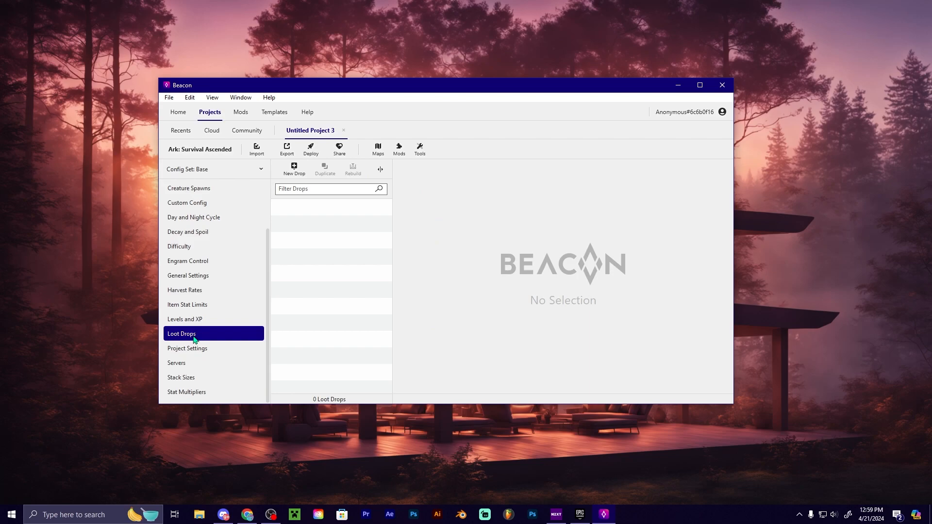
left_click(295, 170)
scroll(422, 242, "down", 8)
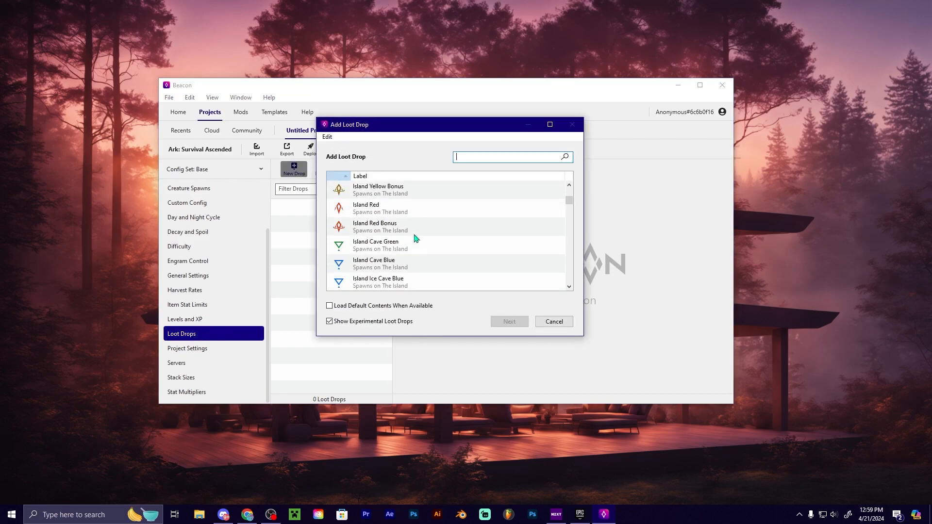
scroll(422, 241, "down", 10)
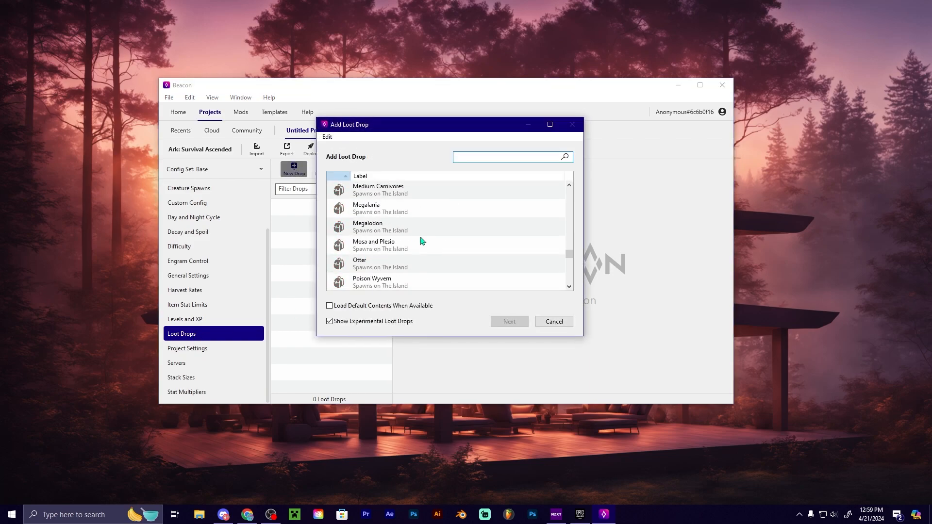
left_click(562, 324)
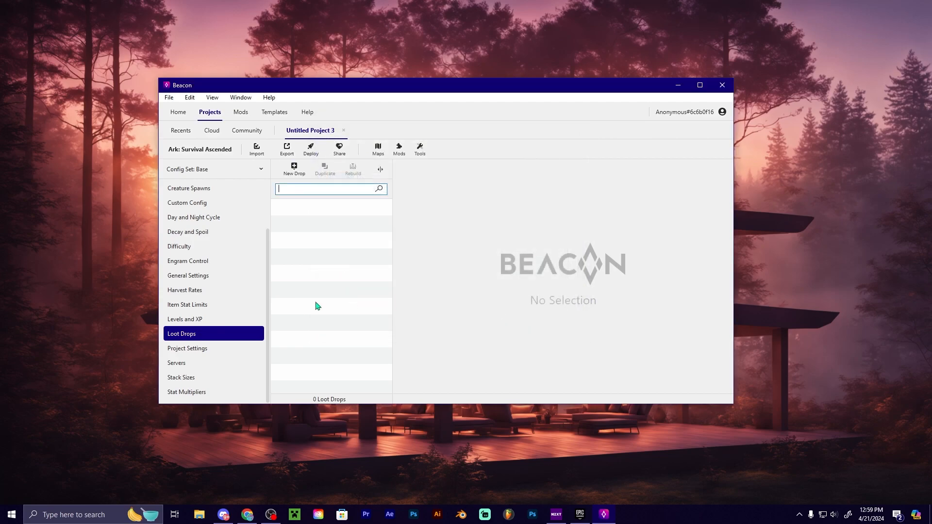
Step: Examine the Item Stat Limits options and the list of example items they affect
left_click(205, 321)
left_click(209, 306)
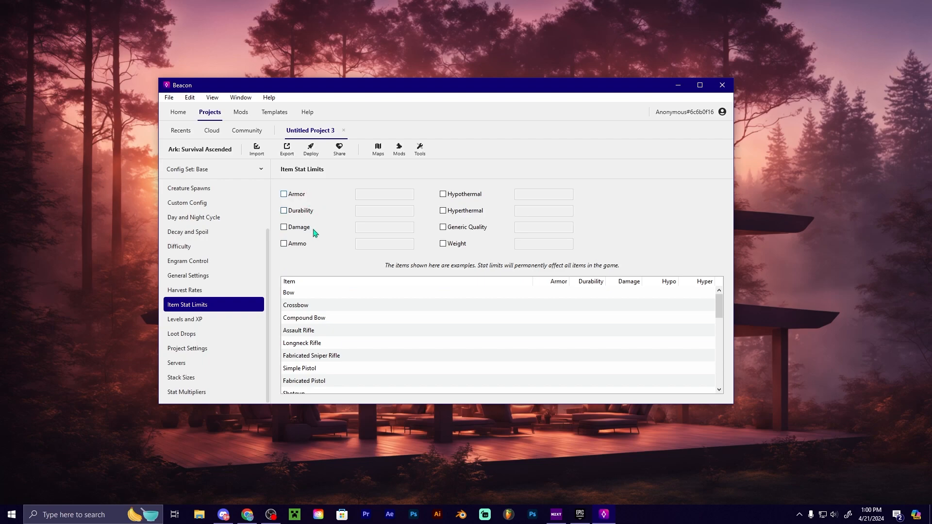
scroll(410, 332, "down", 8)
scroll(411, 332, "up", 10)
Step: Examine the General Settings from Auto PvE through clustering, player multipliers, tribes and turrets to the XP multipliers
left_click(204, 278)
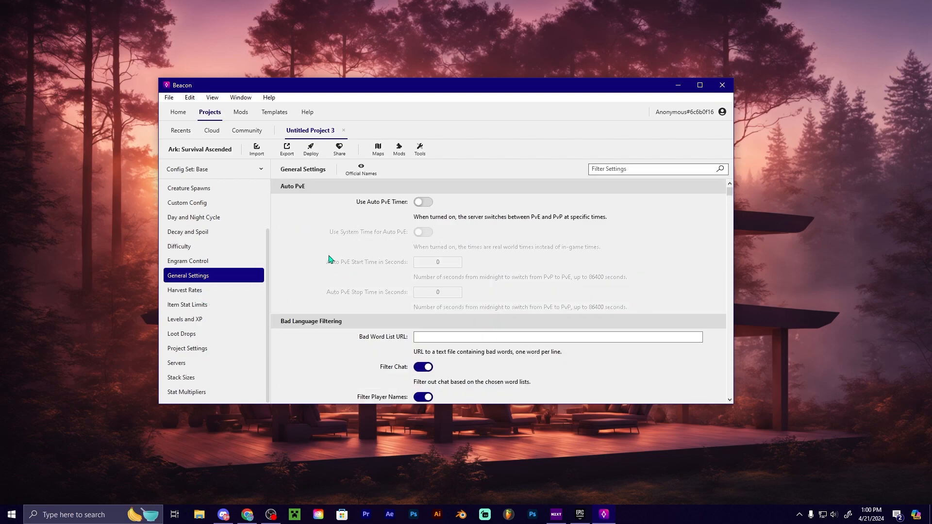
scroll(365, 264, "down", 10)
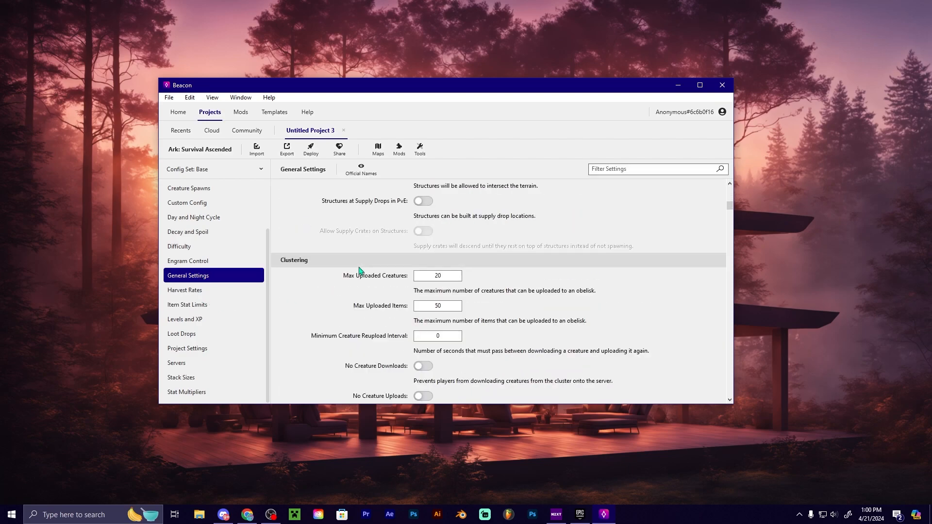
scroll(335, 270, "down", 5)
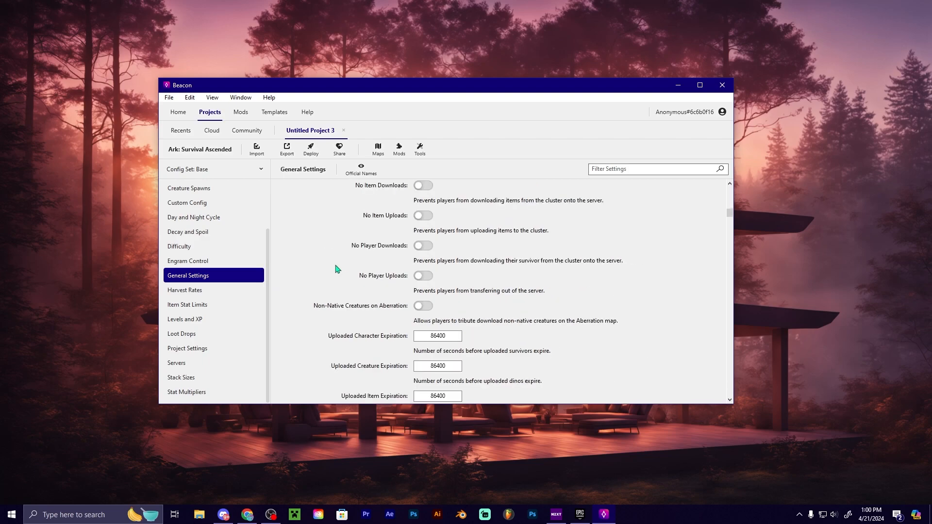
left_click_drag(729, 213, 728, 291)
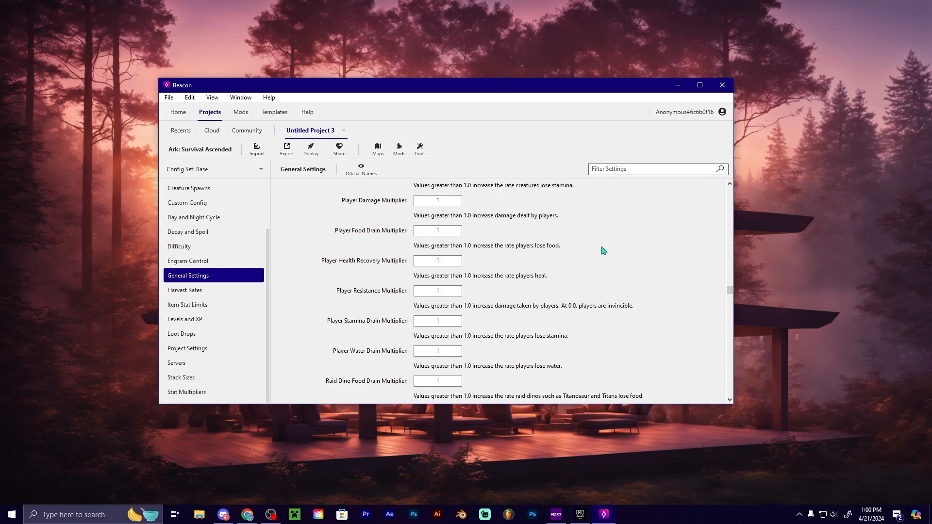
scroll(583, 296, "down", 5)
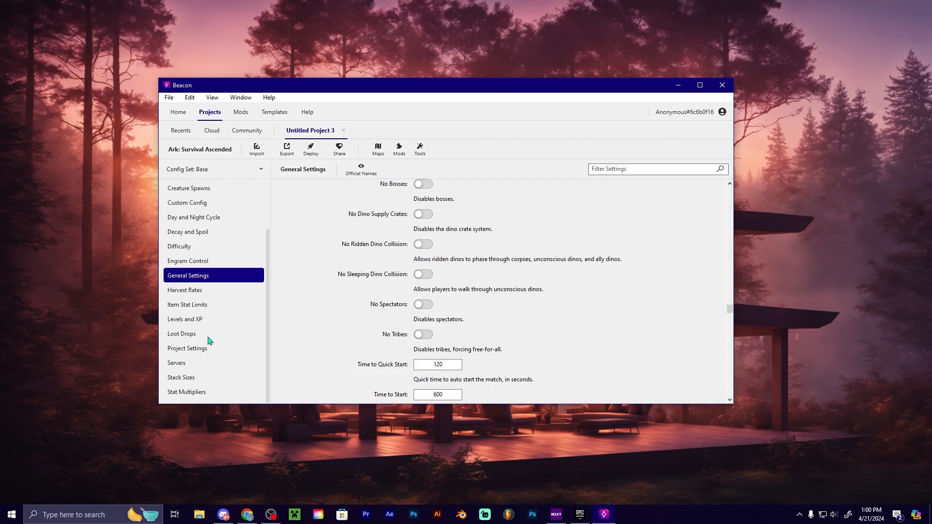
scroll(208, 335, "up", 3)
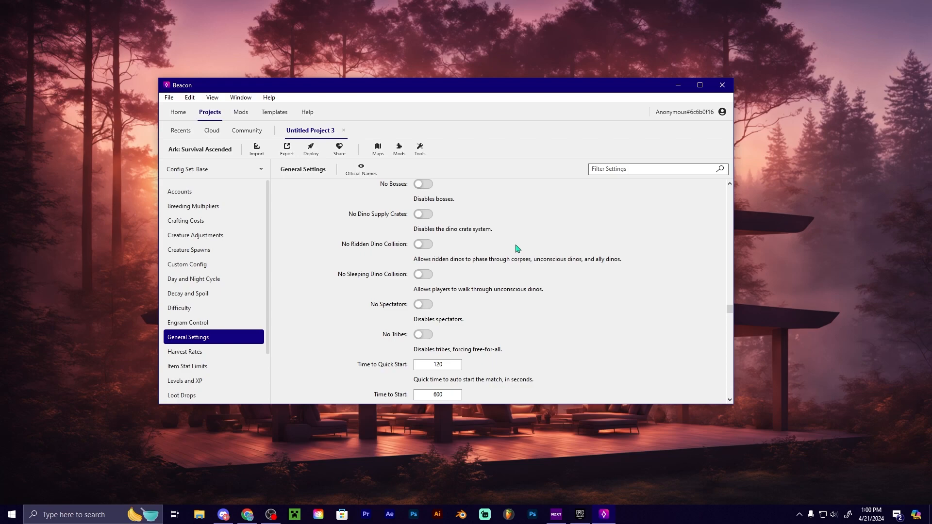
scroll(520, 251, "down", 10)
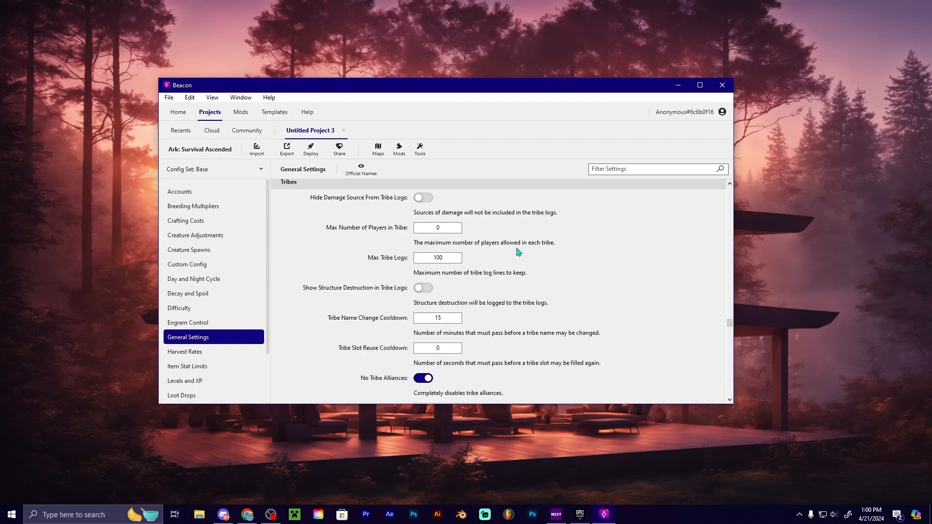
scroll(515, 249, "down", 10)
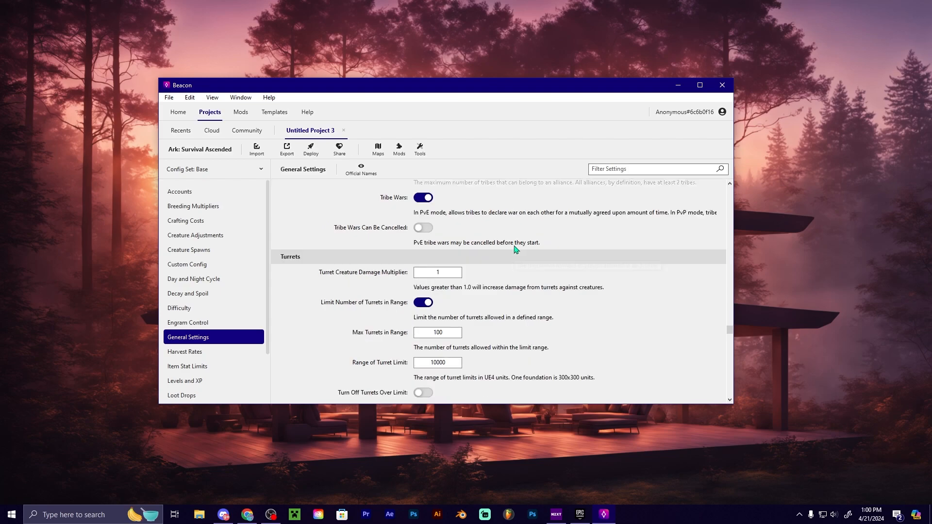
scroll(516, 248, "down", 4)
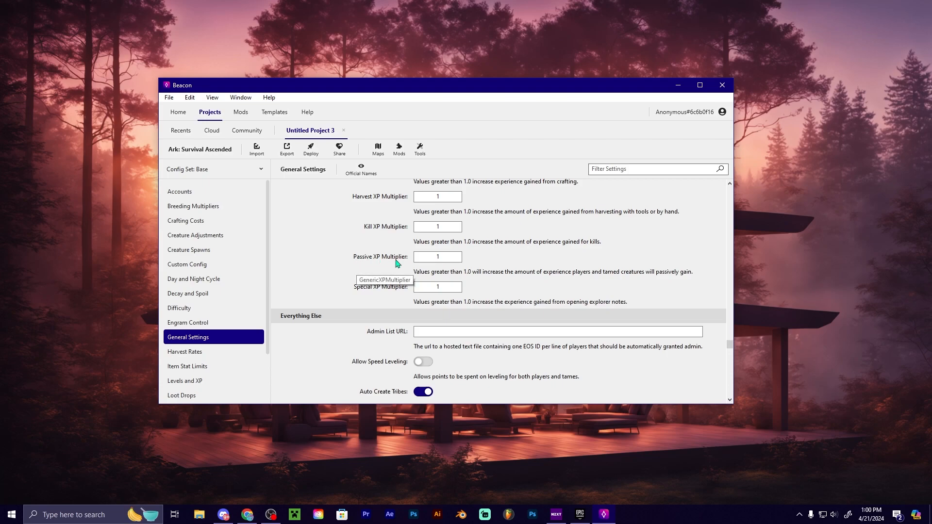
Step: Compare the friendly and official setting names in General Settings, leaving the official names displayed
left_click(363, 174)
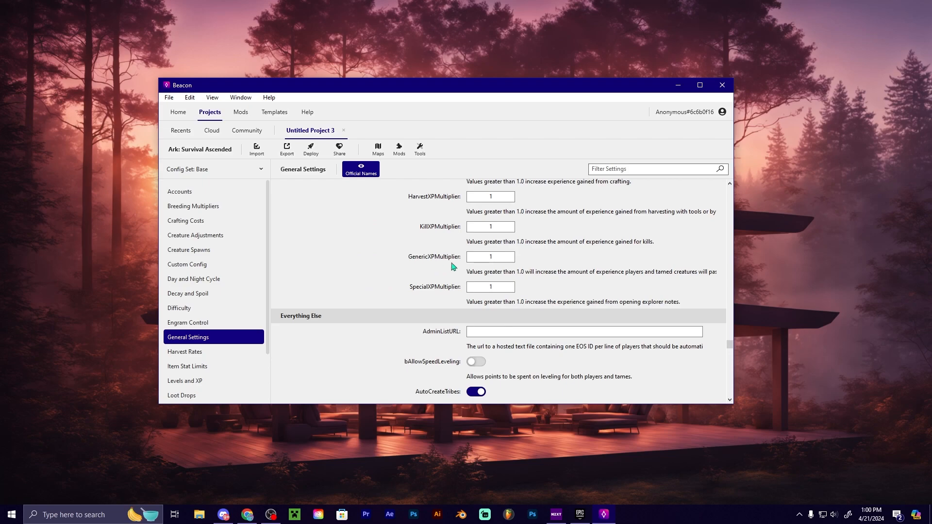
left_click(367, 171)
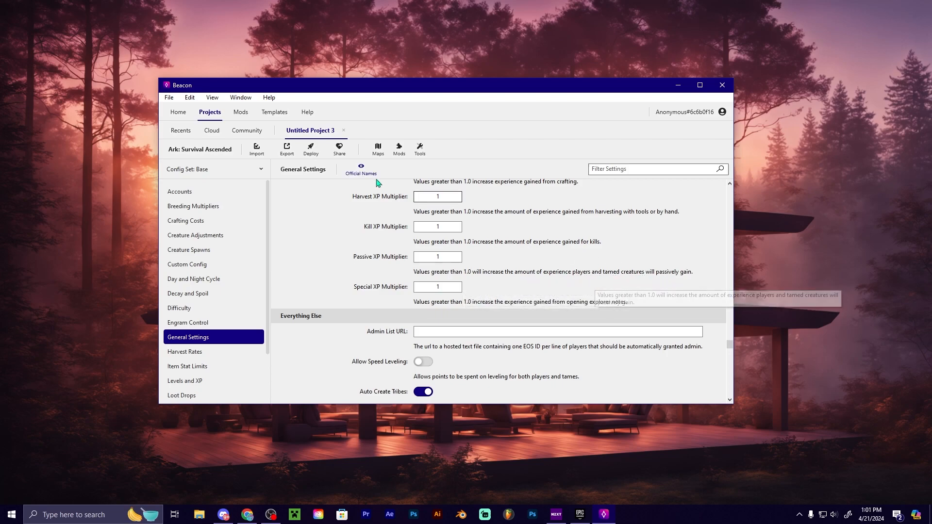
left_click(361, 170)
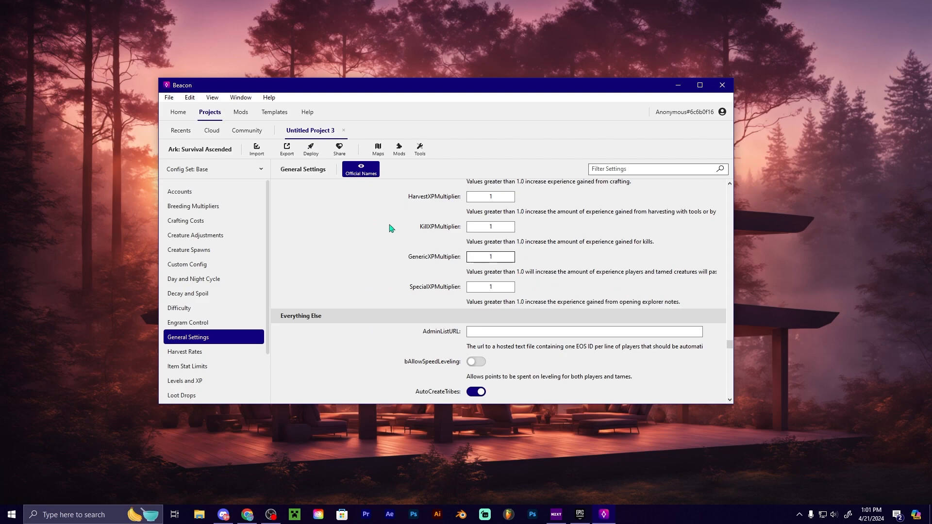
Step: Switch General Settings back to friendly names, and examine the Engram Control, Difficulty, and Decay and Spoil editors
left_click(358, 173)
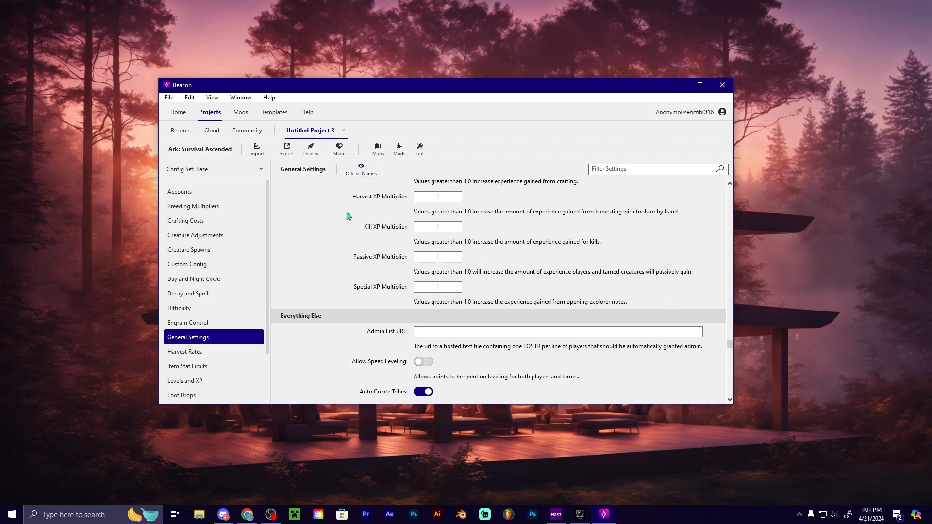
left_click(202, 324)
left_click(190, 310)
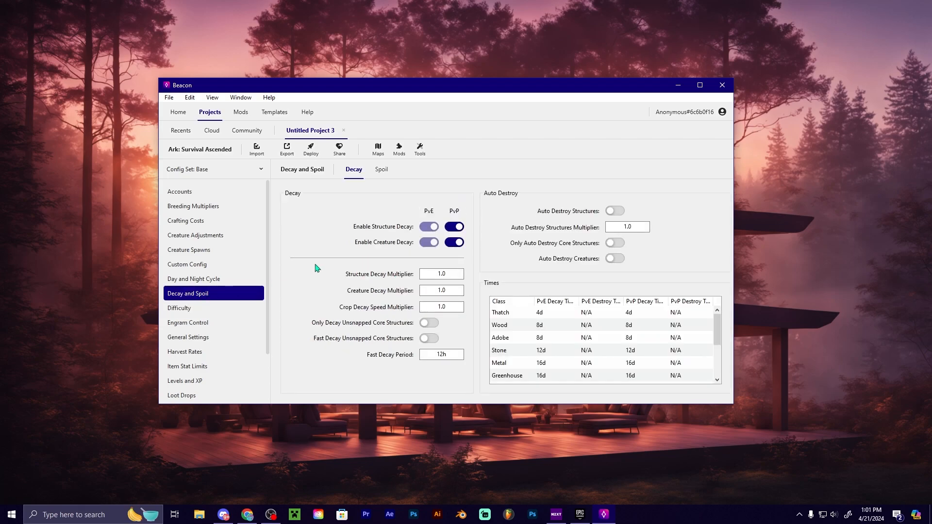
mouse_move(342, 276)
Step: Examine the Day and Night Cycle settings and the GameUserSettings.ini and Game.ini editors of Custom Config
left_click(194, 280)
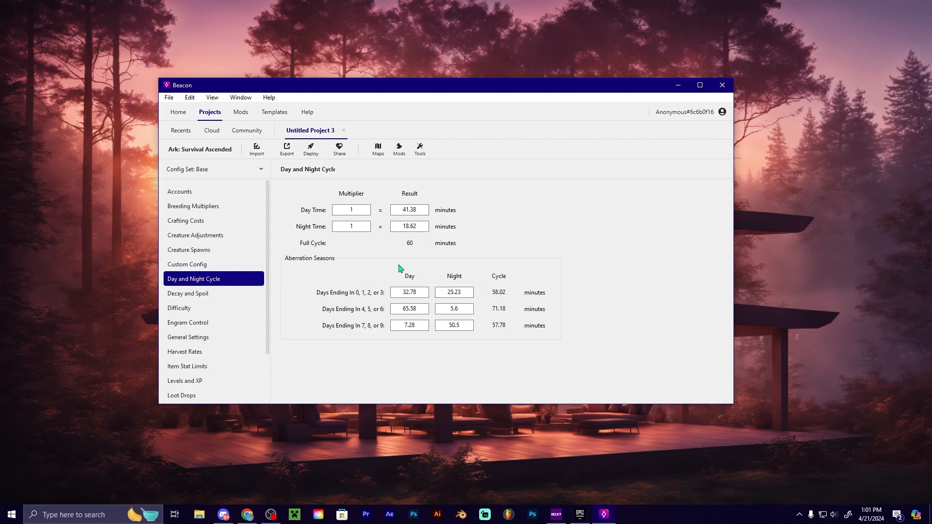
left_click(200, 268)
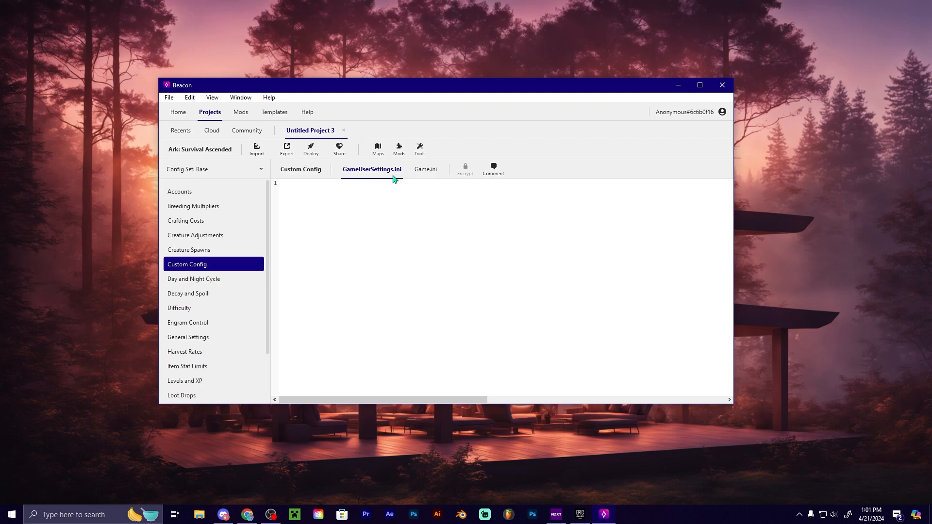
left_click(425, 175)
left_click(389, 174)
Step: View the Creature Spawns, Creature Adjustments and Crafting Costs editors
left_click(208, 251)
left_click(199, 237)
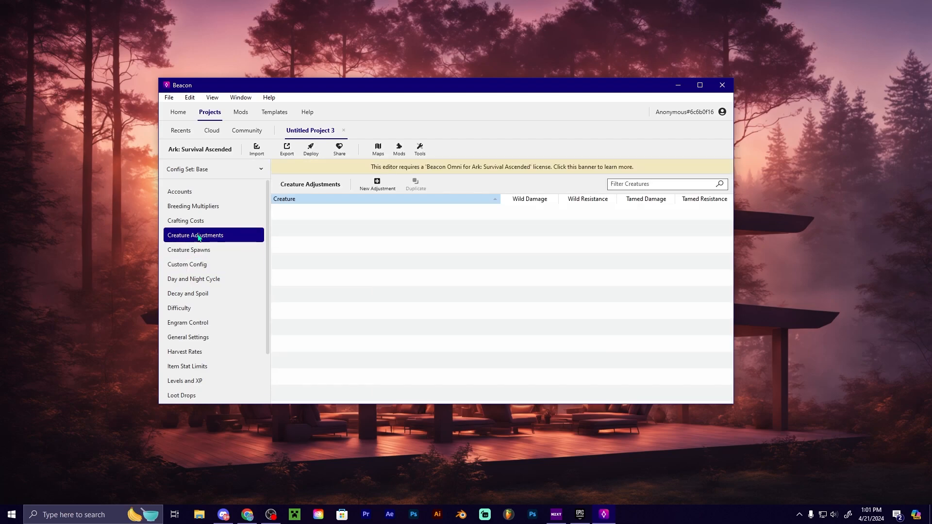
key("Up")
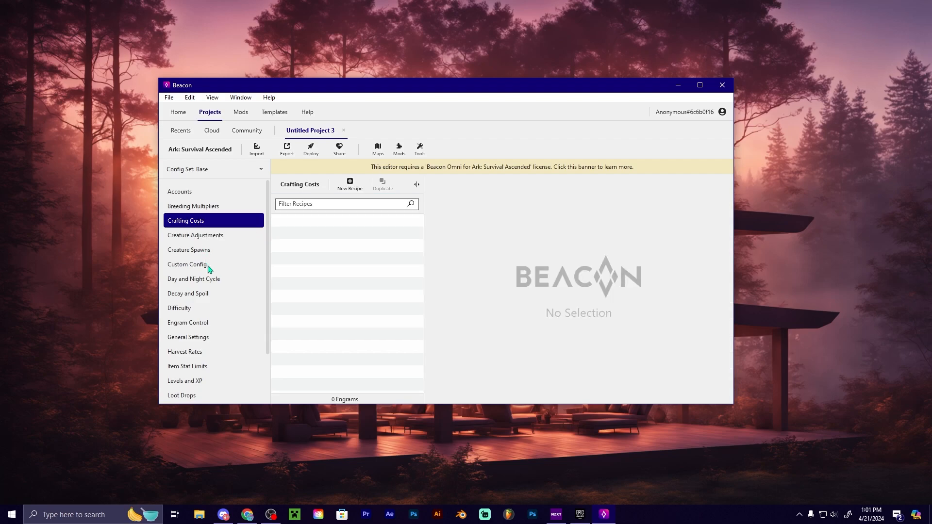
Step: Examine the Breeding Multipliers and sort the breeding table by creature name in descending order
left_click(200, 208)
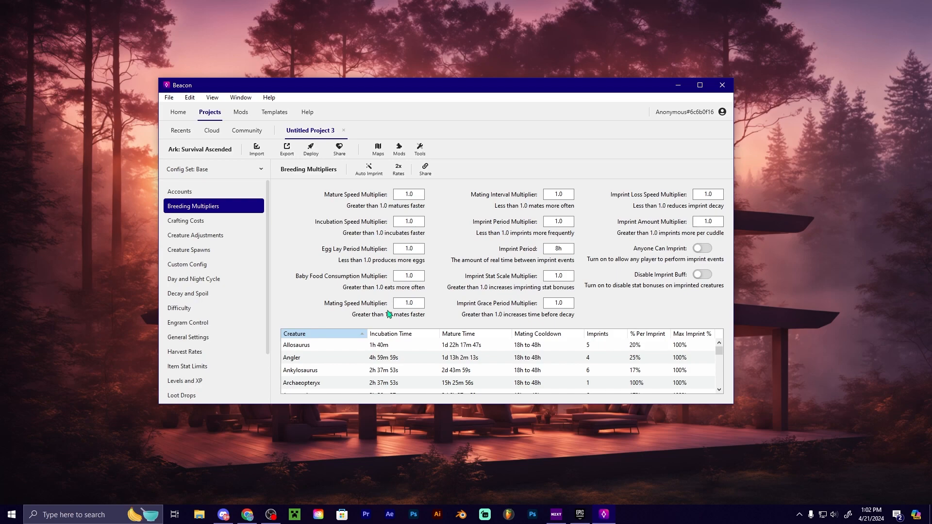
left_click(406, 303)
left_click(362, 336)
left_click(362, 335)
left_click(362, 335)
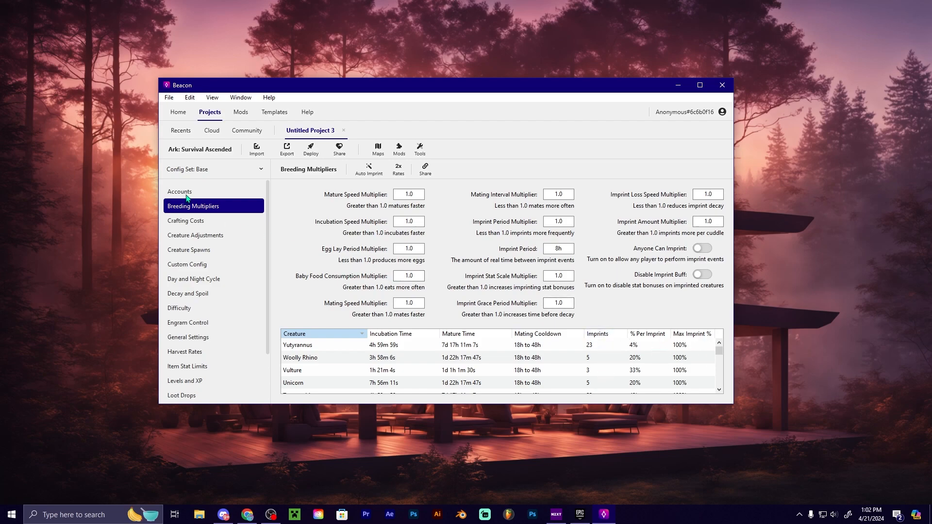
Step: Start a new drop in Loot Drops, choosing Island White and enabling Load Default Contents When Available
scroll(198, 291, "down", 3)
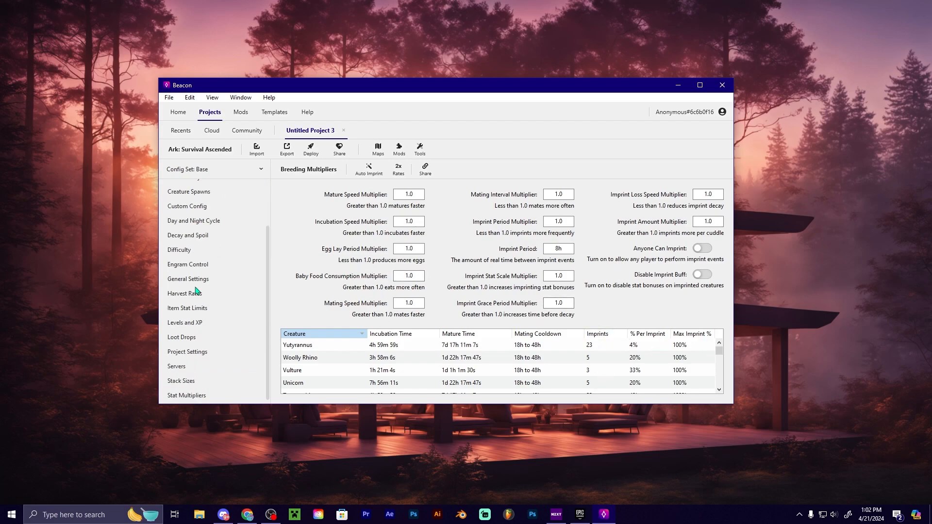
left_click(196, 335)
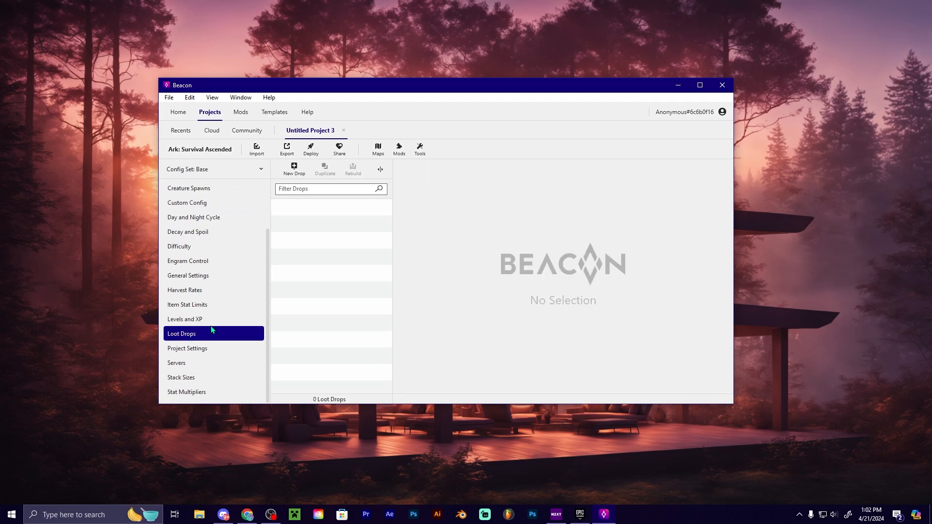
left_click(299, 173)
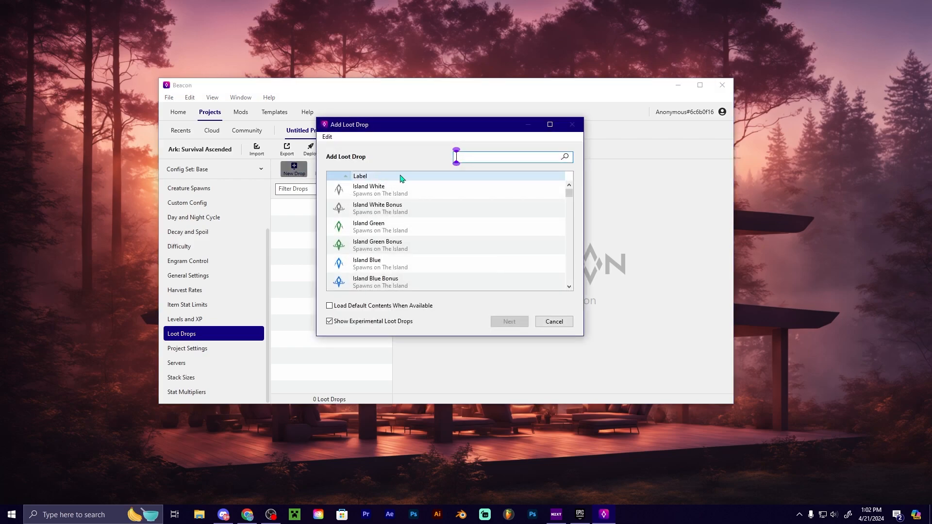
left_click(400, 192)
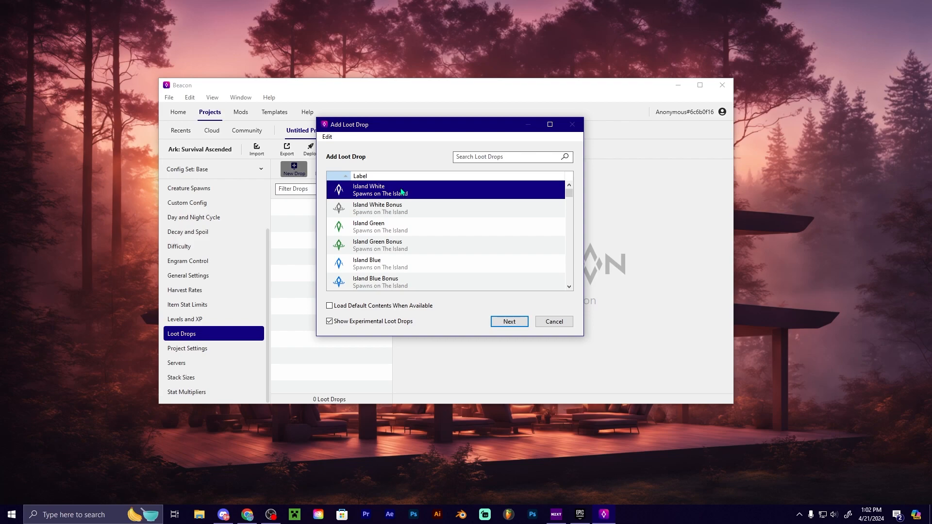
left_click(330, 305)
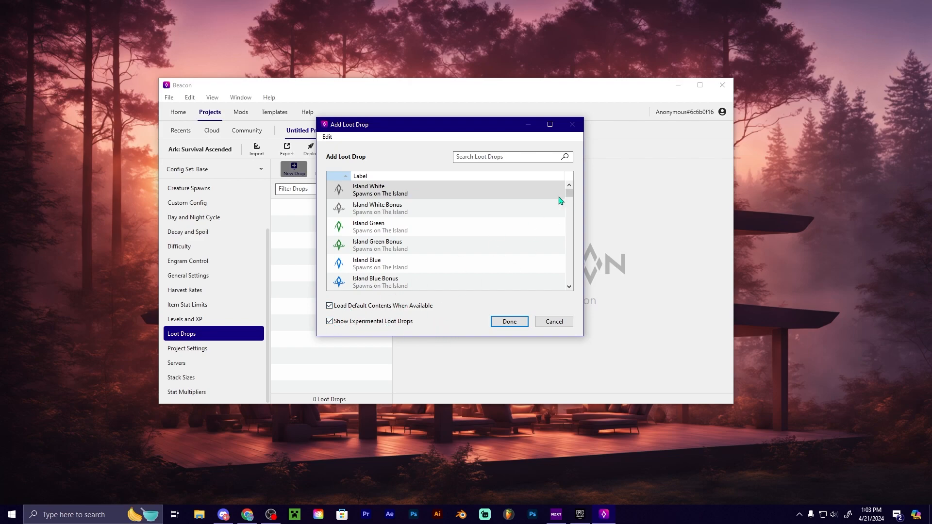
Step: Browse the available loot drops, keeping experimental ones shown, and add Island White with its default contents
left_click_drag(568, 194, 568, 281)
left_click(332, 322)
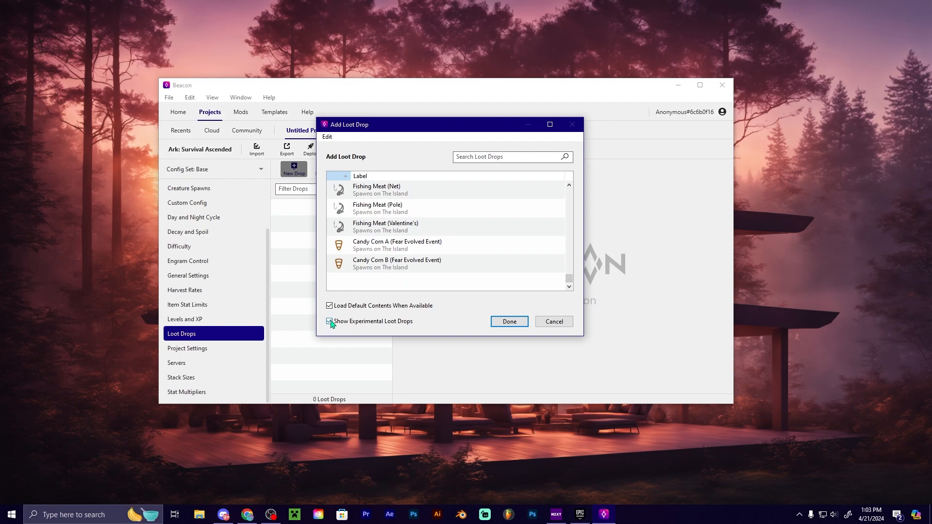
left_click(330, 321)
scroll(412, 248, "down", 3)
scroll(378, 228, "down", 3)
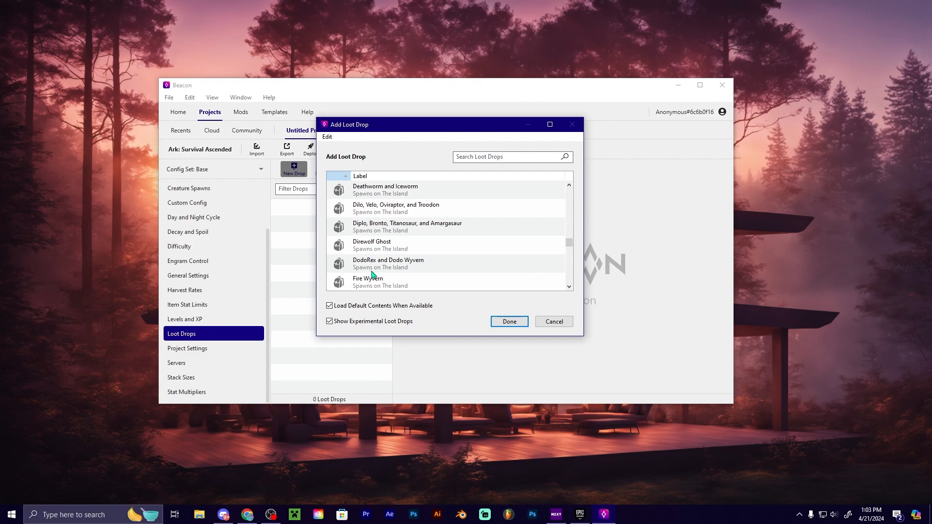
scroll(398, 267, "up", 15)
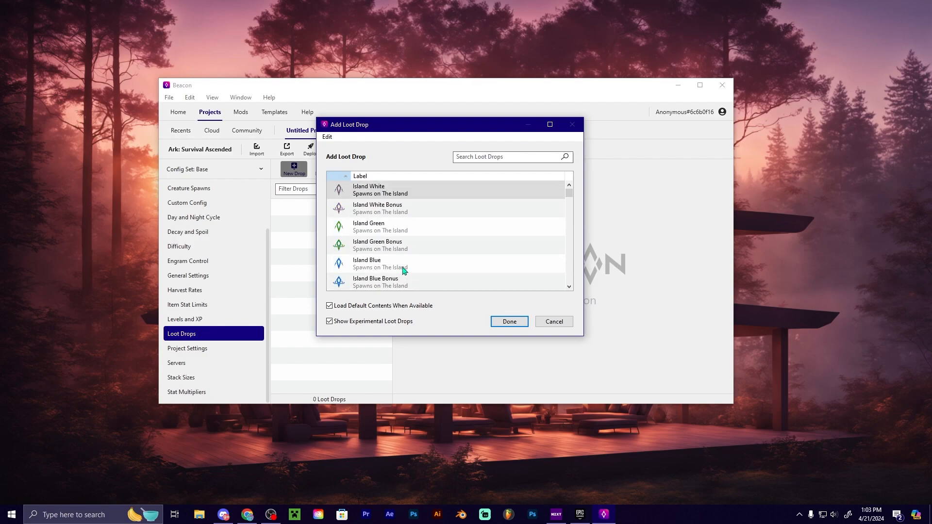
left_click(381, 196)
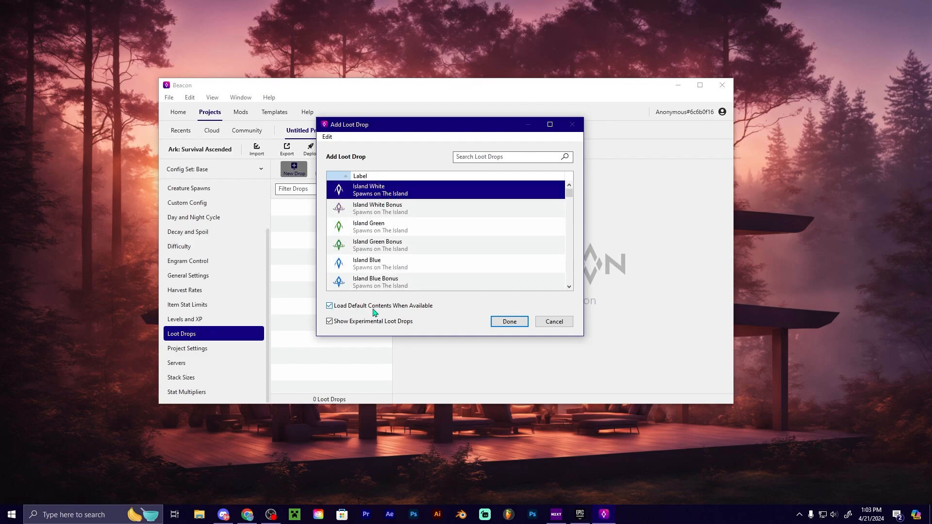
left_click(509, 322)
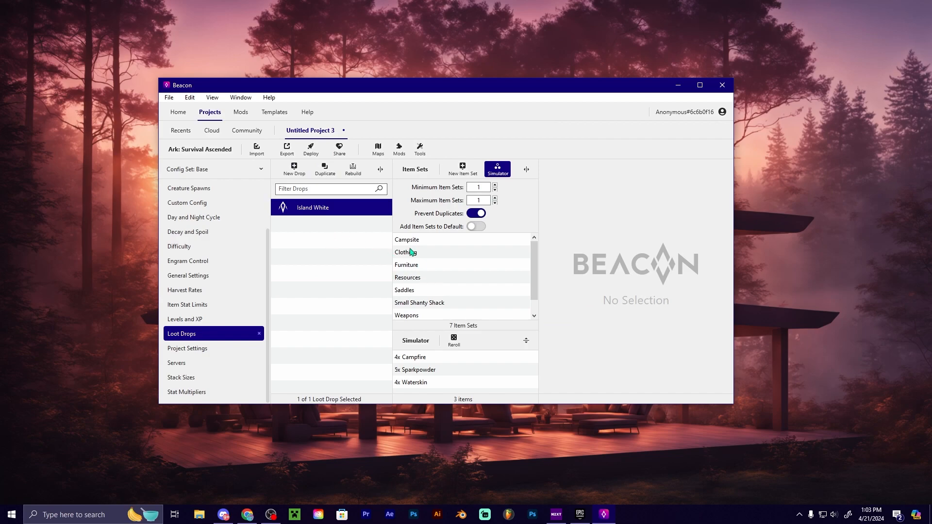
Step: Inspect the entries of Island White's item sets, from Campsite, Clothing and Furniture down to Small Shanty Shack and Weapons
left_click(419, 241)
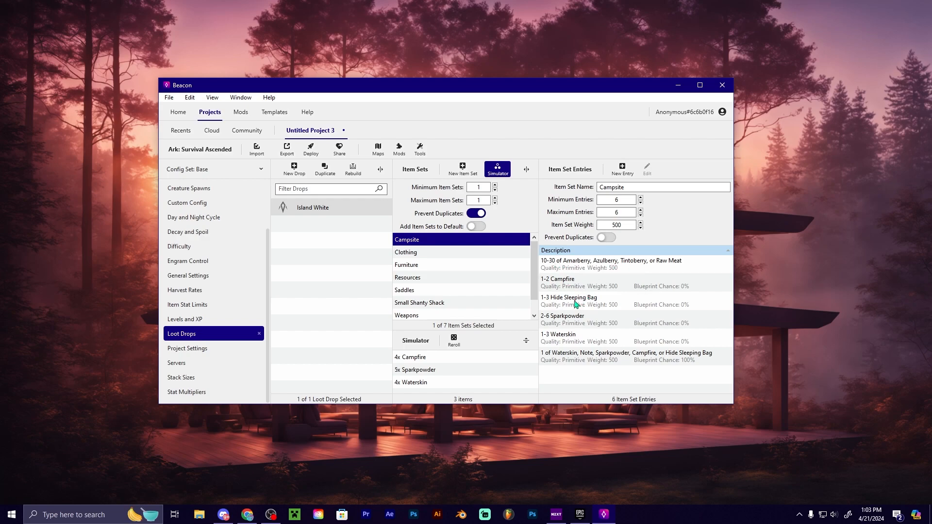
left_click(449, 253)
left_click(458, 266)
scroll(477, 281, "down", 1)
scroll(477, 281, "up", 1)
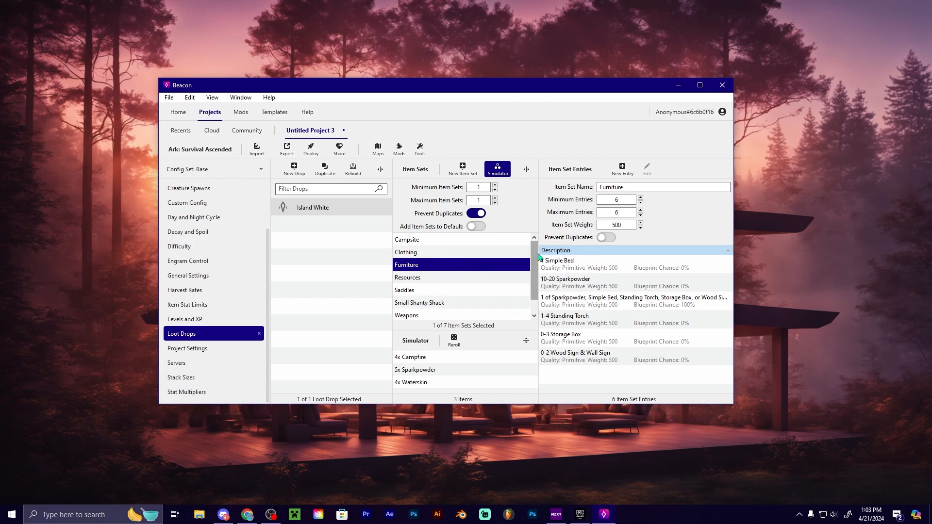
scroll(539, 257, "down", 1)
scroll(464, 267, "up", 1)
scroll(462, 280, "down", 1)
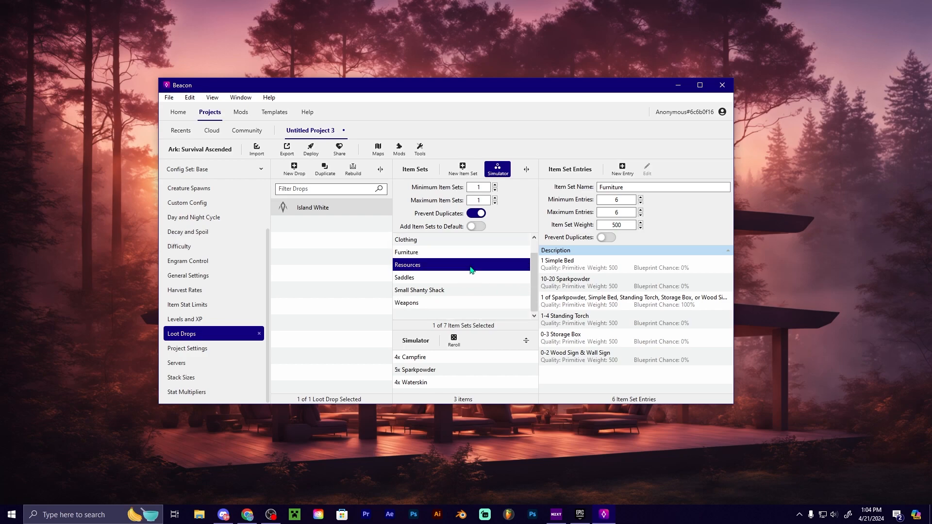
left_click(461, 277)
left_click(457, 290)
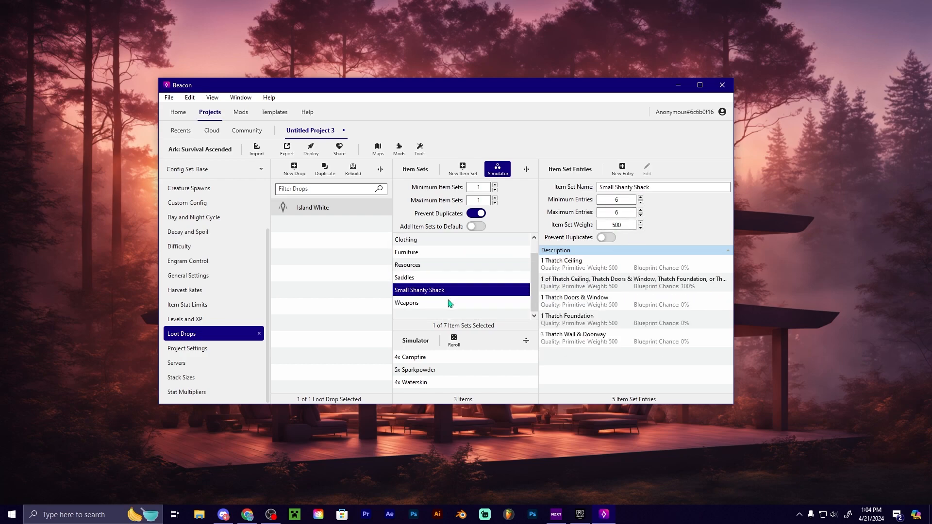
left_click(450, 302)
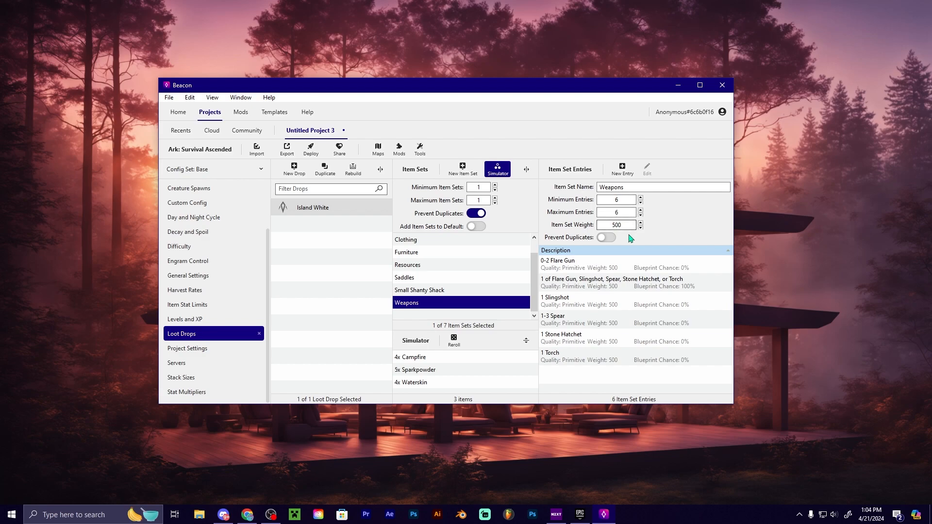
Step: Review Island White's item sets in reverse order, from Small Shanty Shack back up to Campsite
left_click(449, 290)
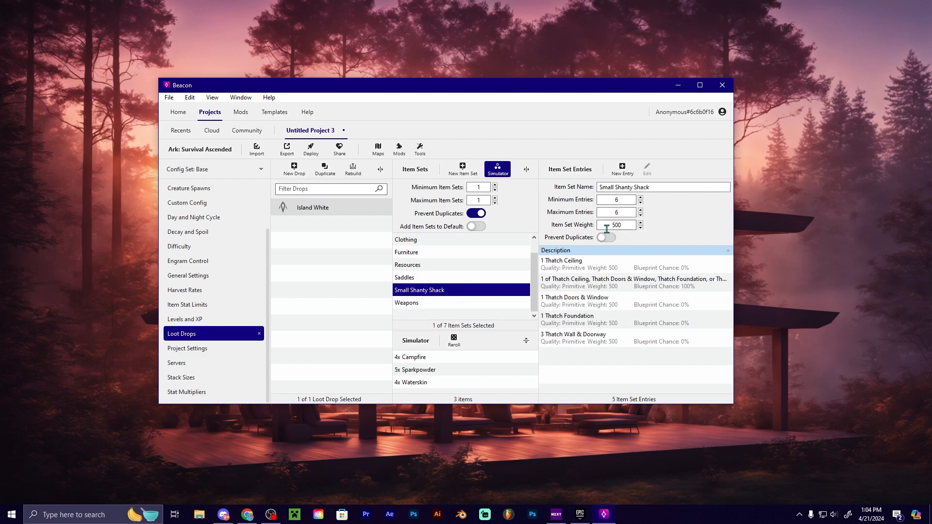
left_click(444, 278)
left_click(467, 265)
left_click(465, 253)
left_click(466, 241)
scroll(467, 271, "up", 1)
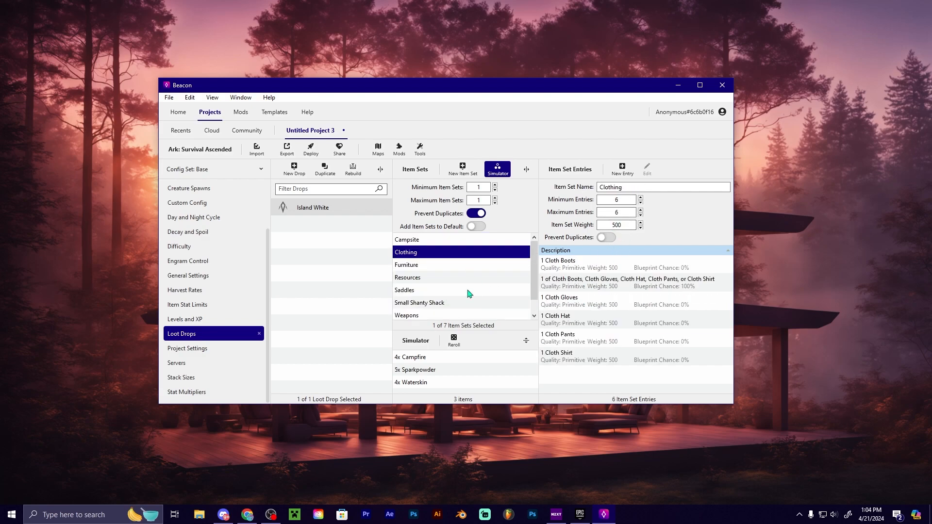
left_click(460, 243)
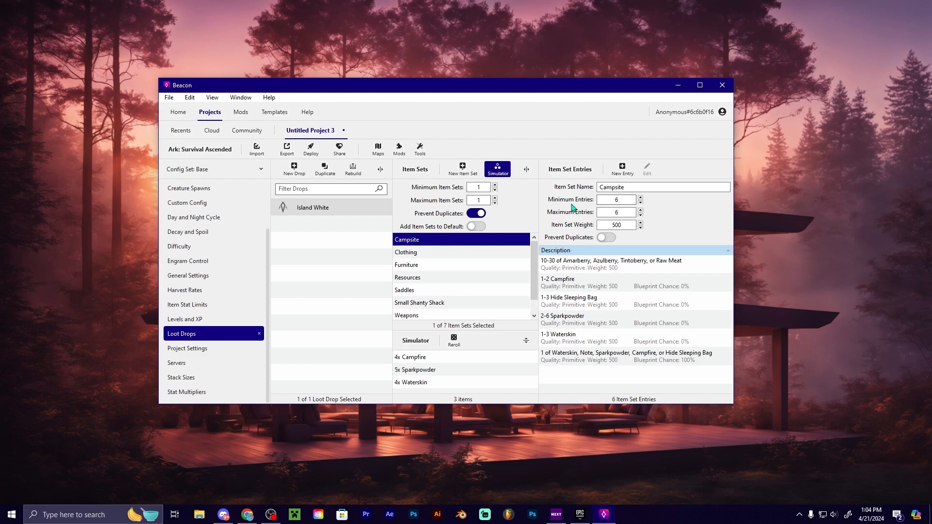
Step: Delete all the item set entries from Island White's Campsite set
left_click(622, 214)
left_click(616, 377)
key("ctrl+a")
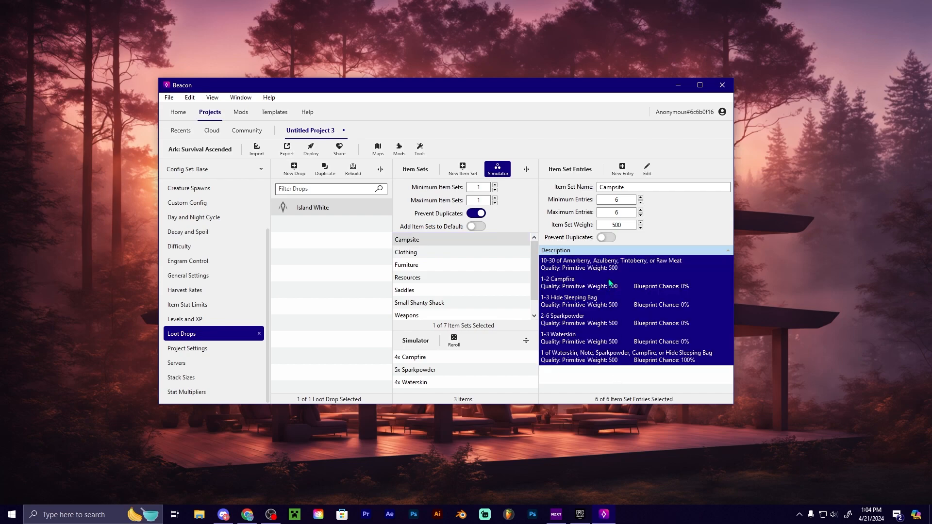
key("Delete")
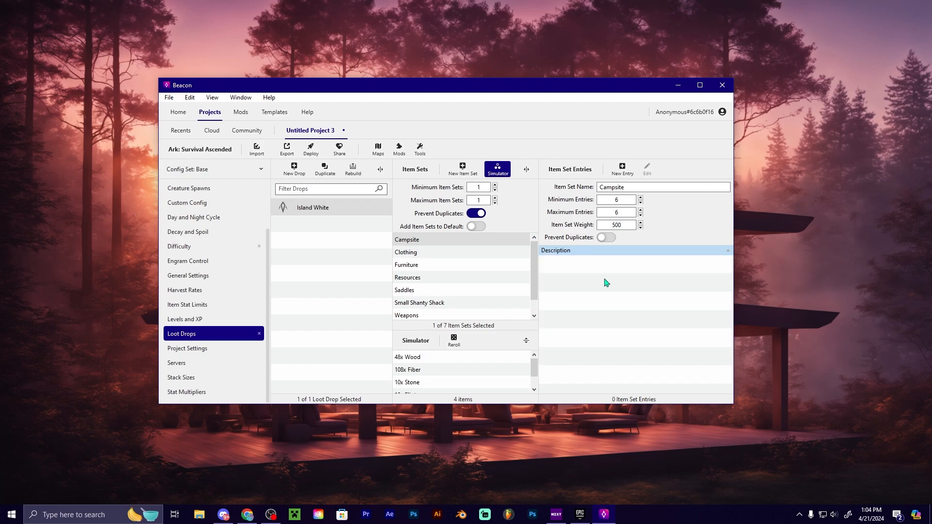
Step: Delete the Clothing, Furniture, Resources, Saddles, Small Shanty Shack and Weapons item sets from Island White
scroll(456, 258, "down", 1)
scroll(461, 308, "up", 1)
left_click(438, 252)
scroll(442, 284, "down", 1)
left_click(444, 302)
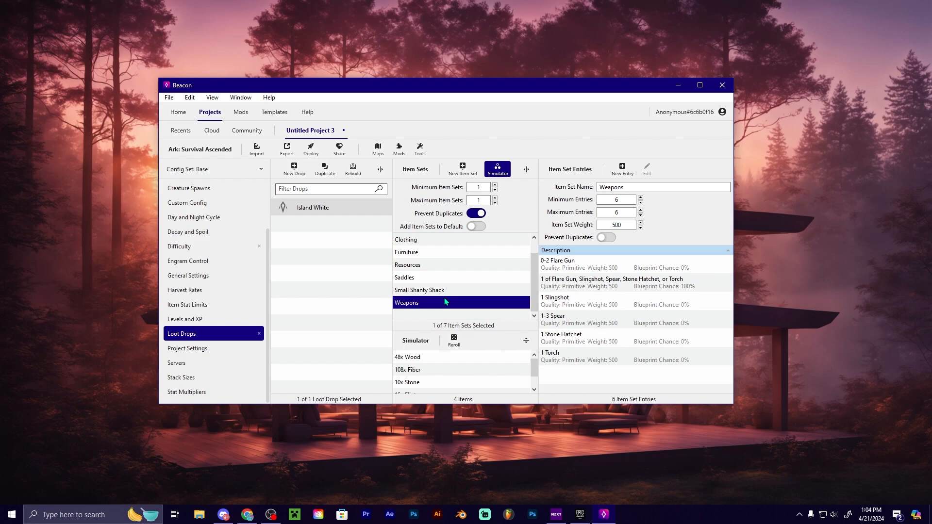
scroll(443, 291, "up", 1)
left_click(442, 253, "shift")
key("Delete")
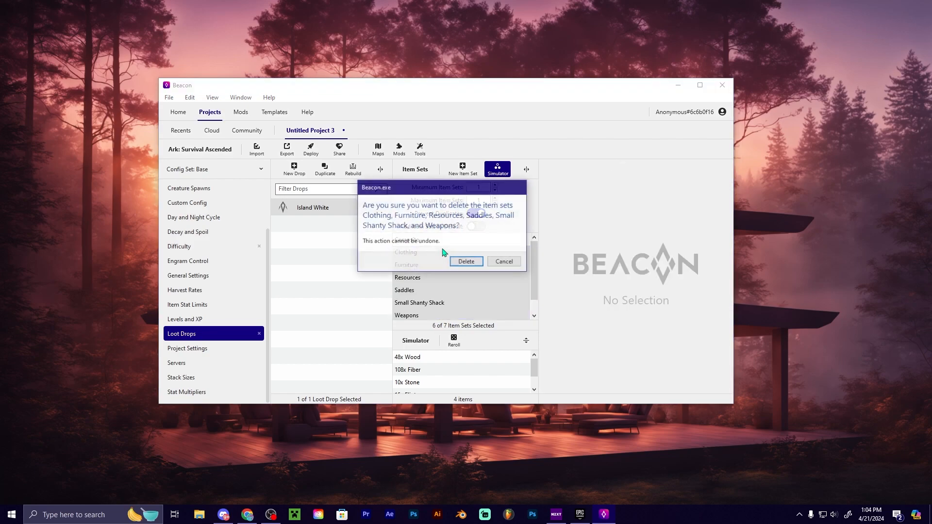
left_click(471, 263)
Step: Start a new entry in Island White's Campsite item set and choose the Pump-Action Shotgun as its possible item
left_click(441, 241)
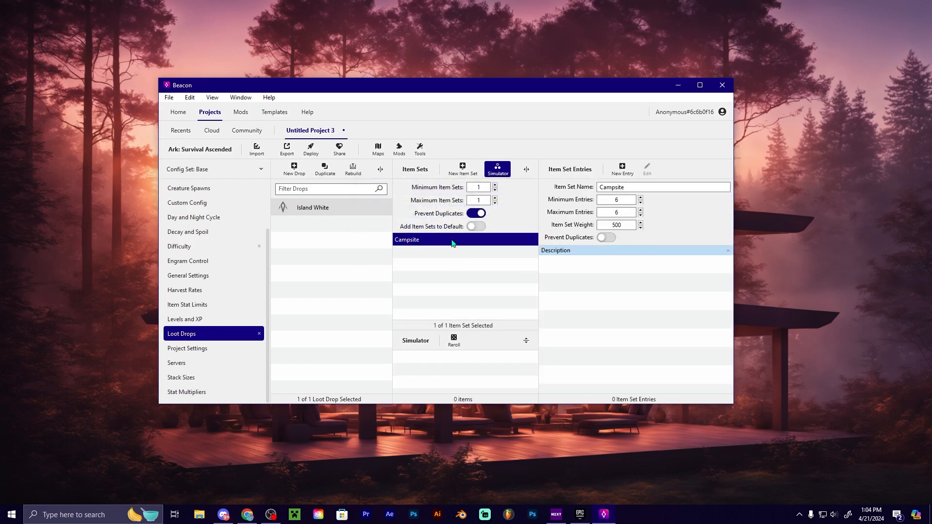
right_click(609, 270)
left_click(582, 279)
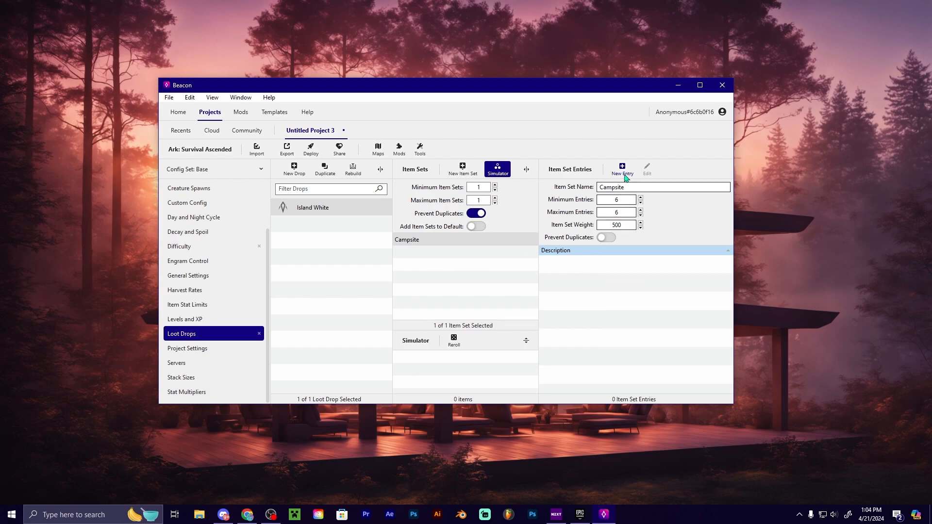
left_click(623, 170)
type("pump")
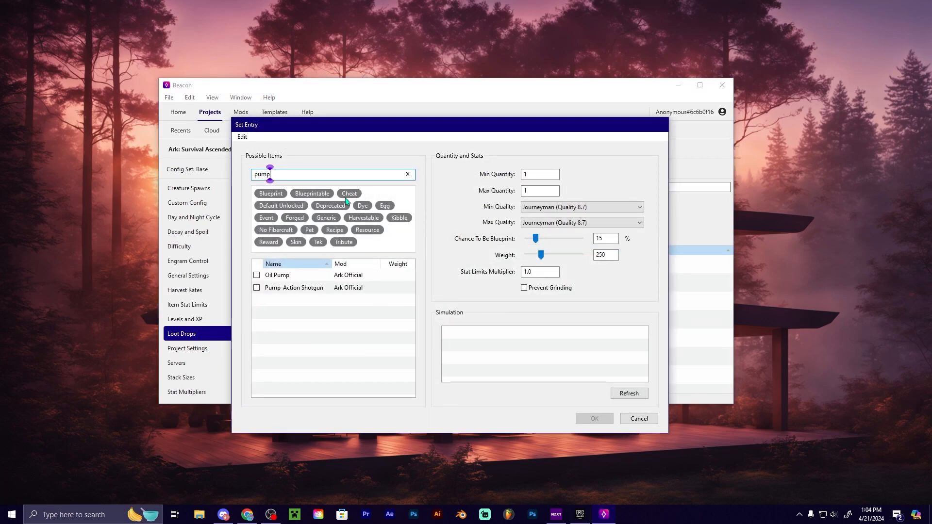
left_click(256, 287)
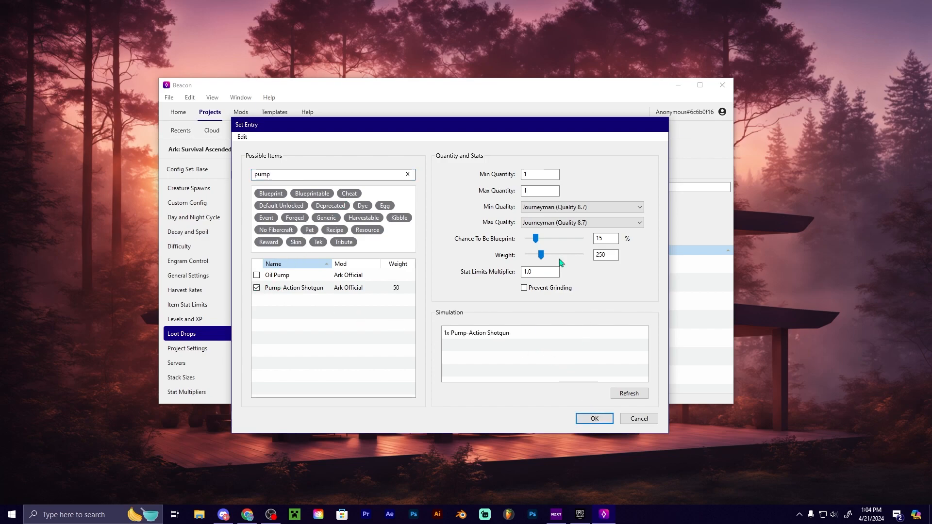
Step: Set the shotgun entry's minimum and maximum quality to Perfected (Quality 100) and its blueprint chance to 100%, and save the entry
left_click(638, 209)
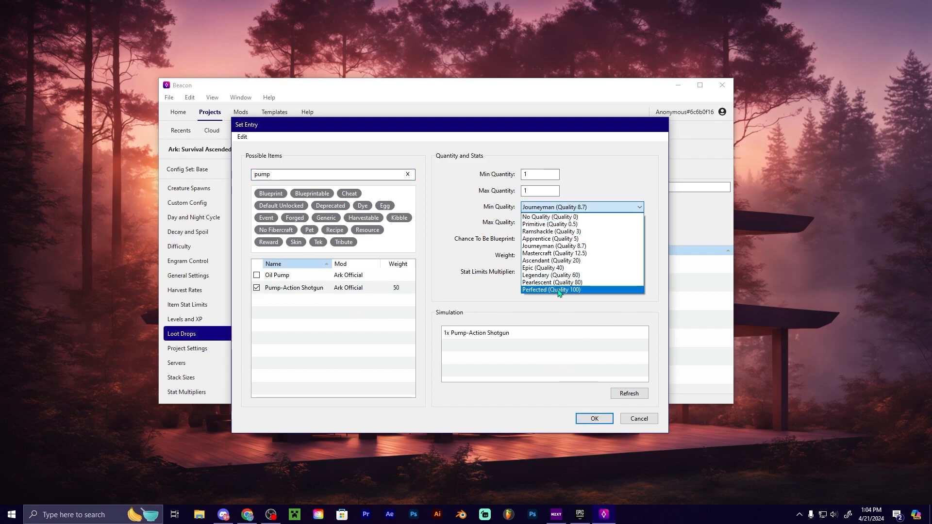
left_click(559, 290)
left_click(638, 222)
left_click(575, 304)
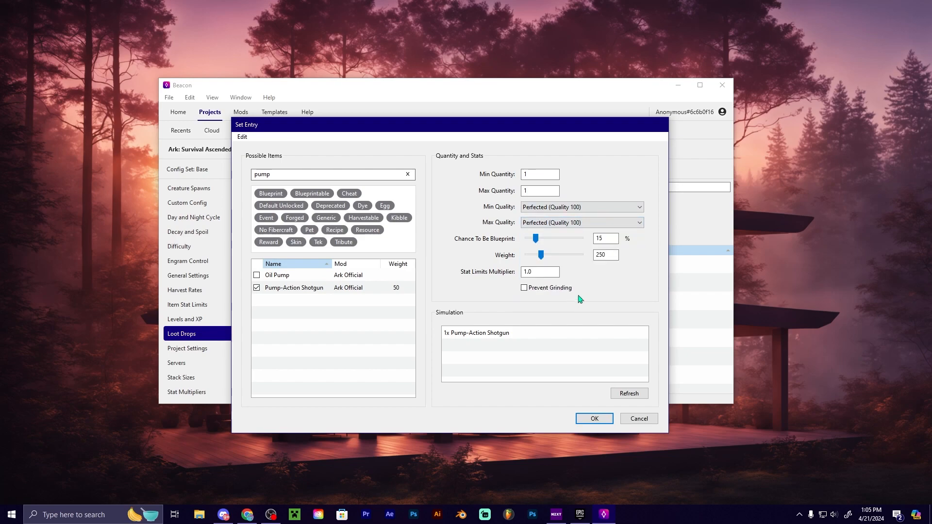
left_click(601, 207)
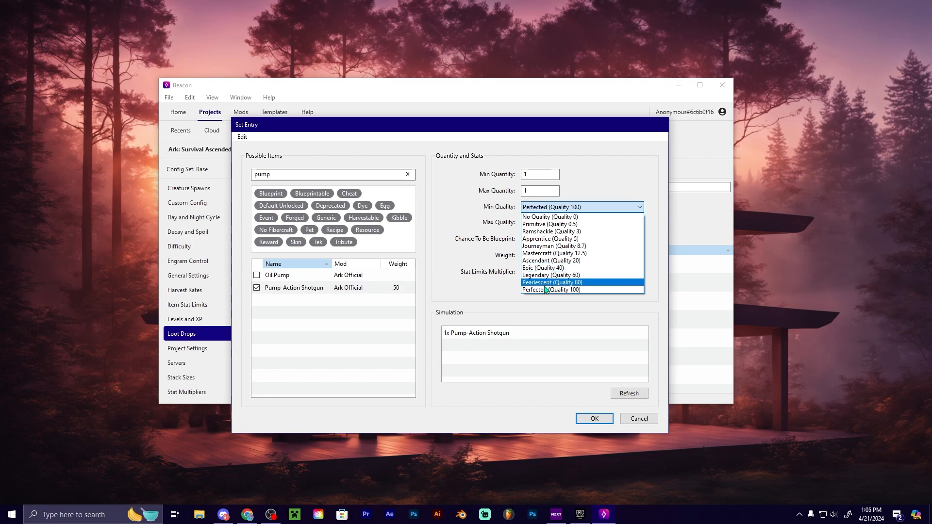
left_click(637, 208)
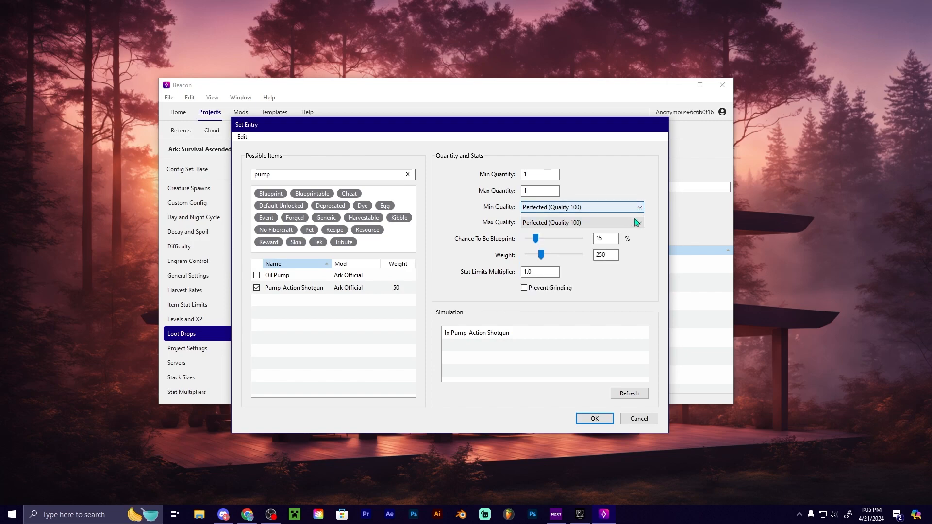
left_click_drag(536, 241, 653, 242)
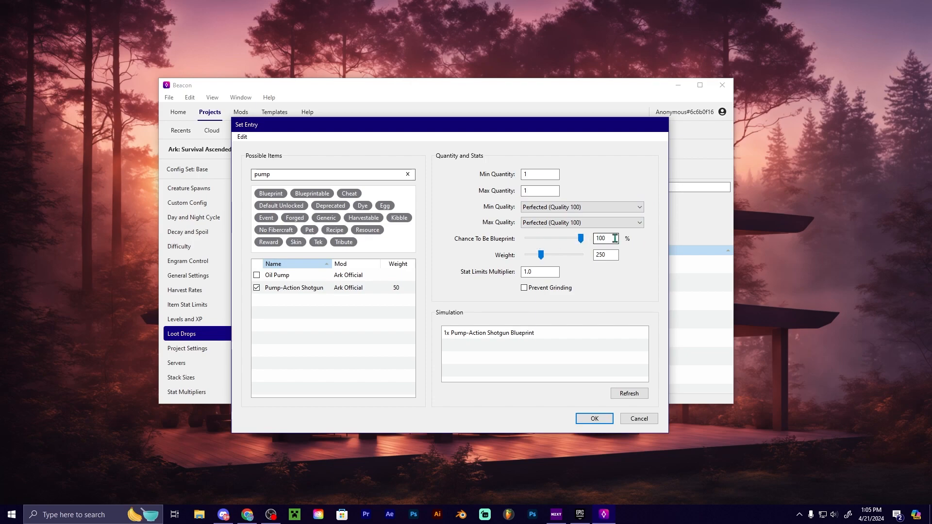
left_click(593, 418)
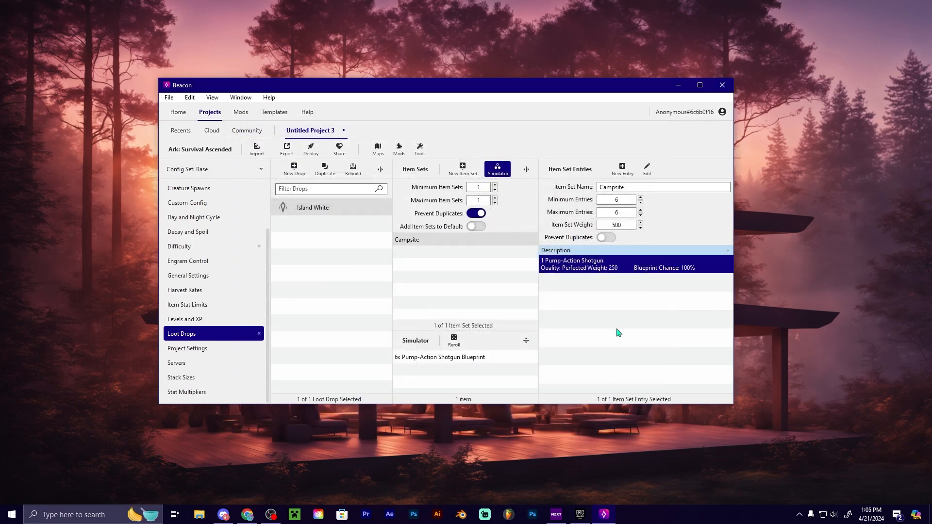
Step: Set the Campsite set's minimum and maximum entries to 1 and reroll the loot simulation
left_click(456, 344)
left_click(457, 342)
left_click_drag(626, 200, 562, 200)
type("1")
left_click_drag(622, 212, 600, 213)
type("1")
left_click(608, 298)
left_click(453, 342)
left_click(453, 342)
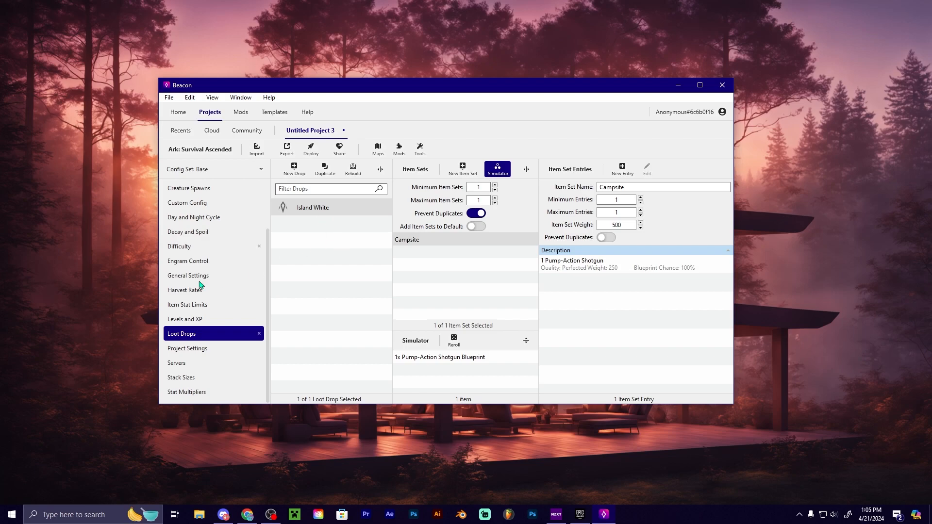
Step: Look over the Project Settings, Stack Sizes and player Stat Multipliers editors
left_click(208, 348)
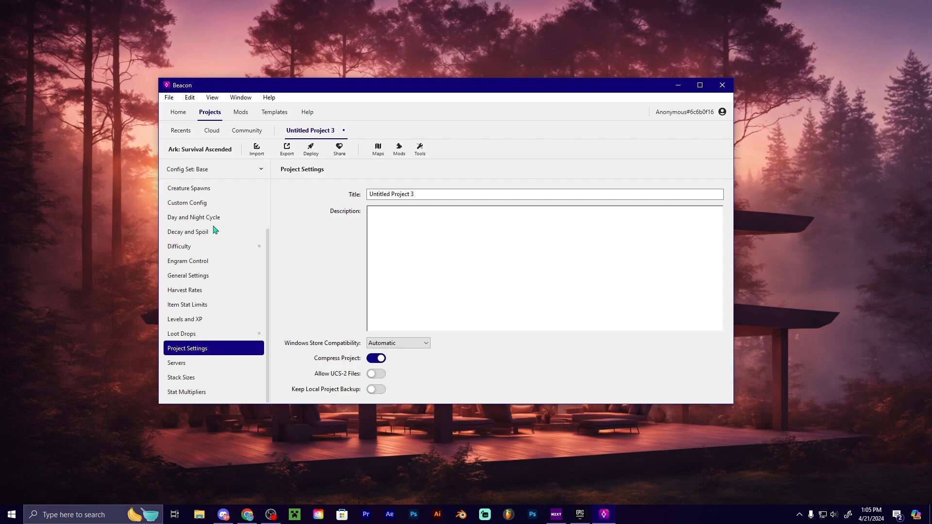
left_click(189, 377)
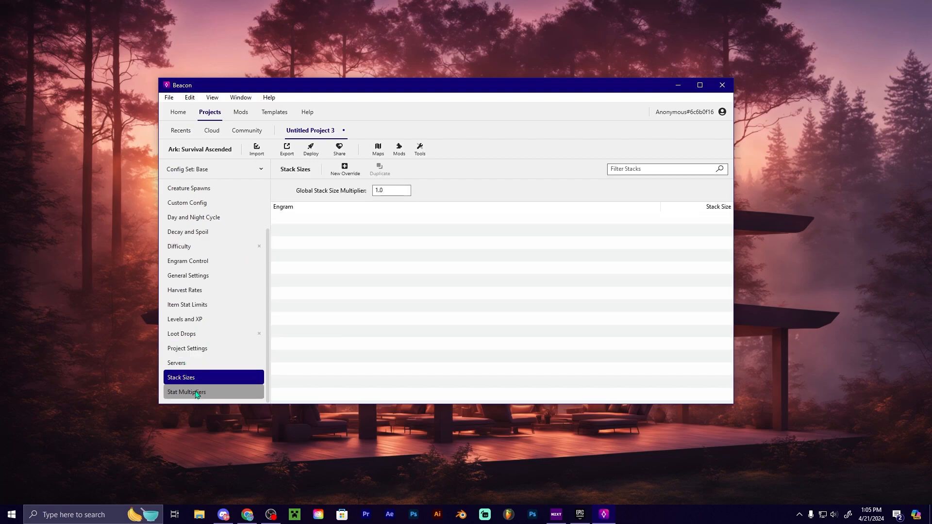
left_click(195, 391)
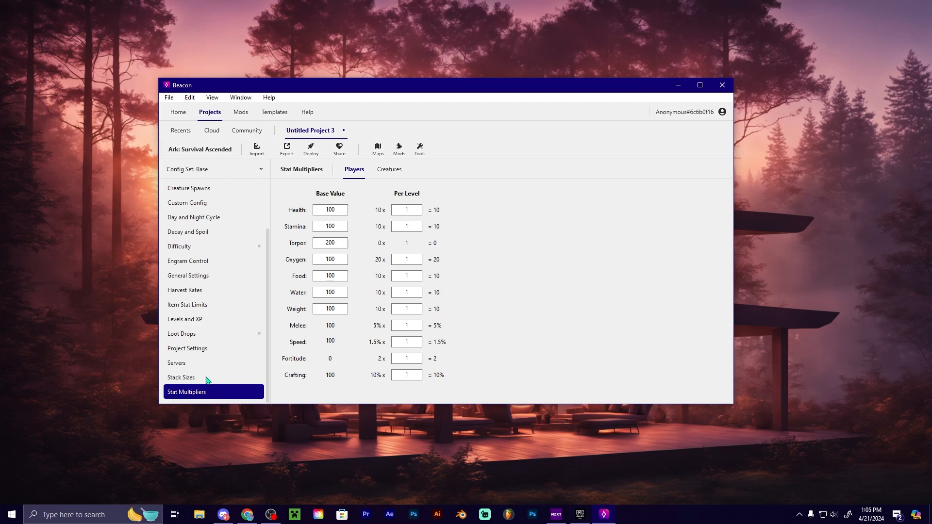
Step: Compare the player and creature stat multipliers and browse the list of creatures available for the preview
left_click(396, 175)
left_click(358, 174)
left_click(389, 173)
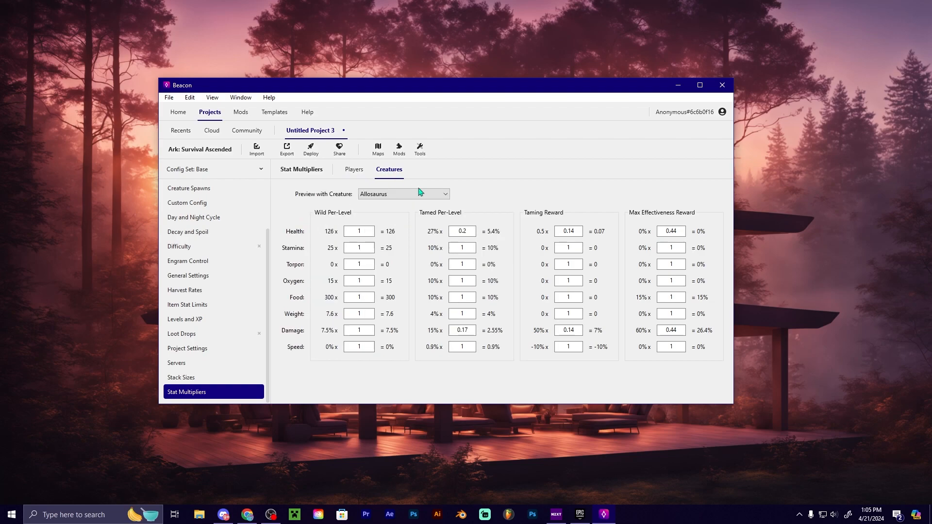
left_click(416, 193)
scroll(406, 376, "down", 8)
scroll(407, 376, "down", 6)
left_click(301, 386)
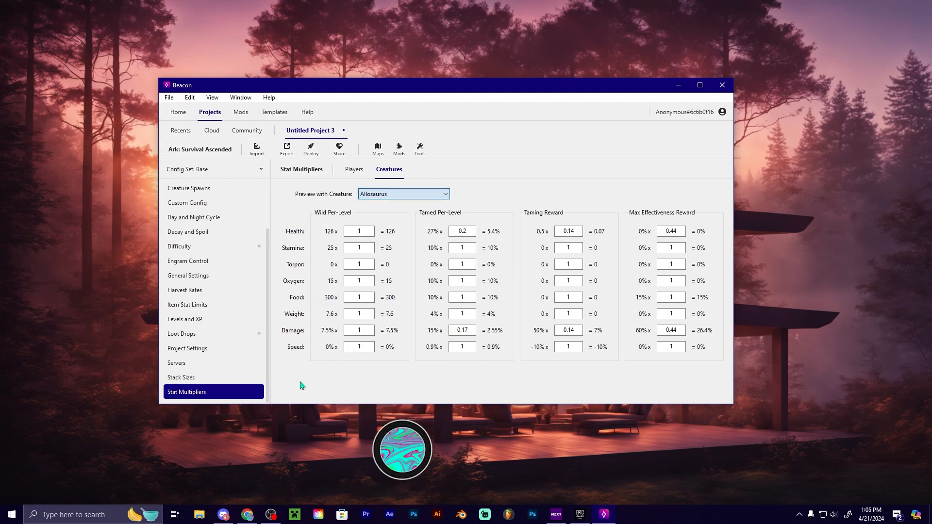